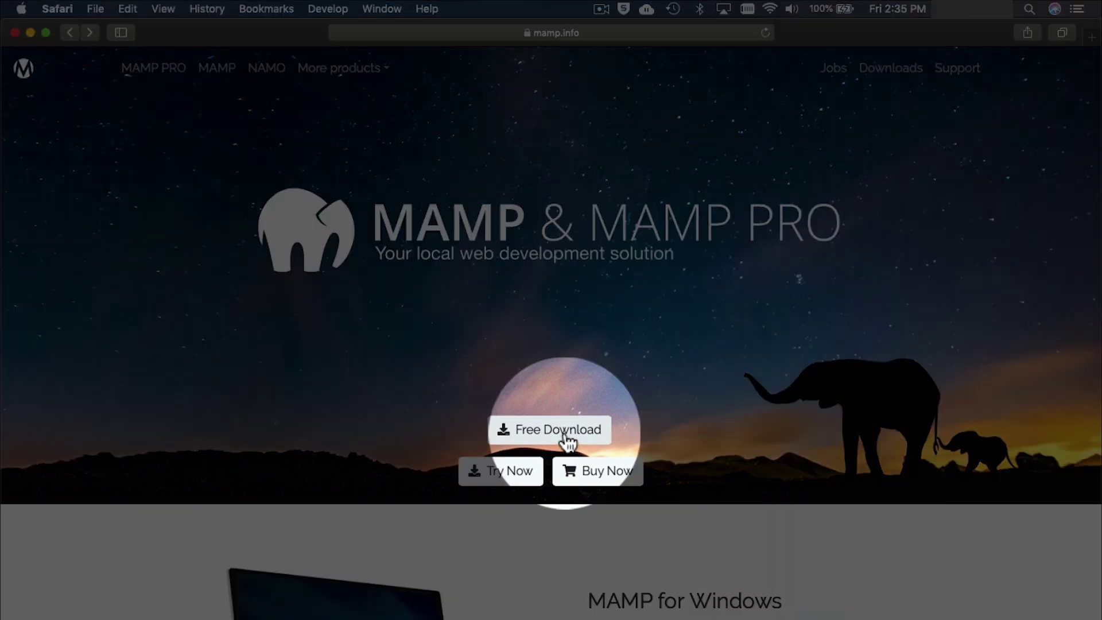
Download the MAMP & MAMP PRO 5.7 macOS package, allowing downloads from mamp.info, and check Downloads.
{"action": "left_click", "coordinate": [565, 436]}
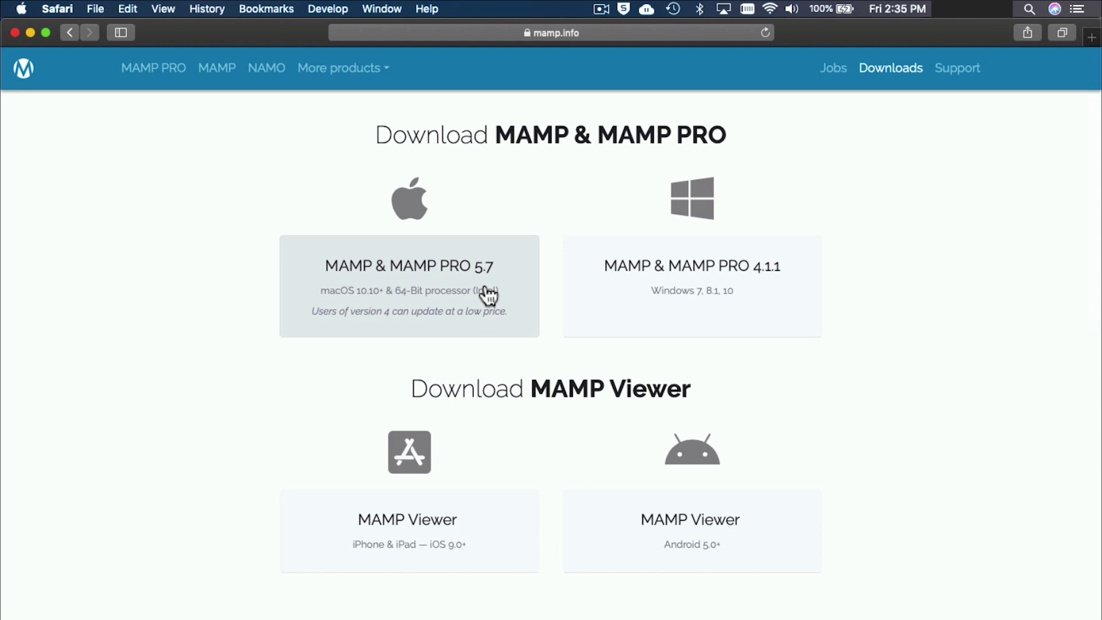
{"action": "left_click", "coordinate": [445, 310]}
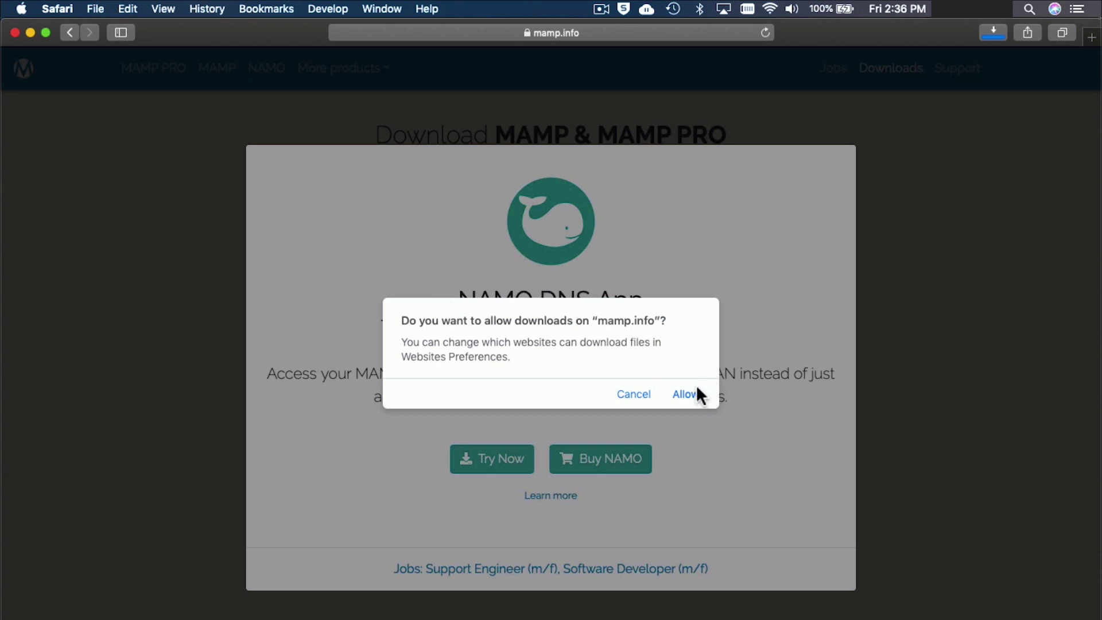
{"action": "left_click", "coordinate": [688, 395]}
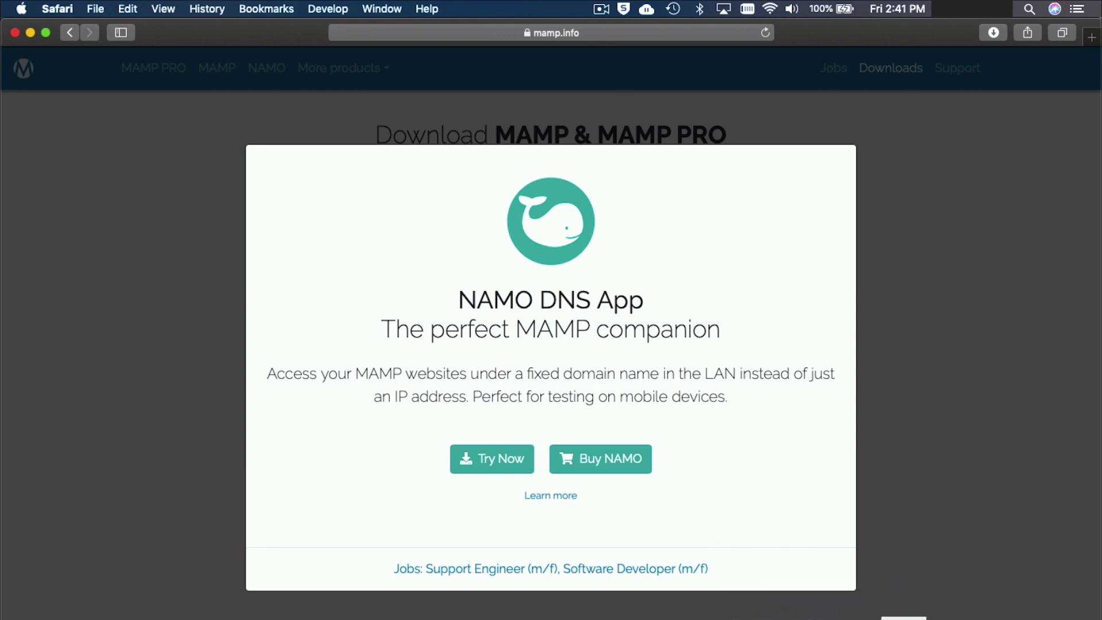
{"action": "left_click", "coordinate": [867, 617]}
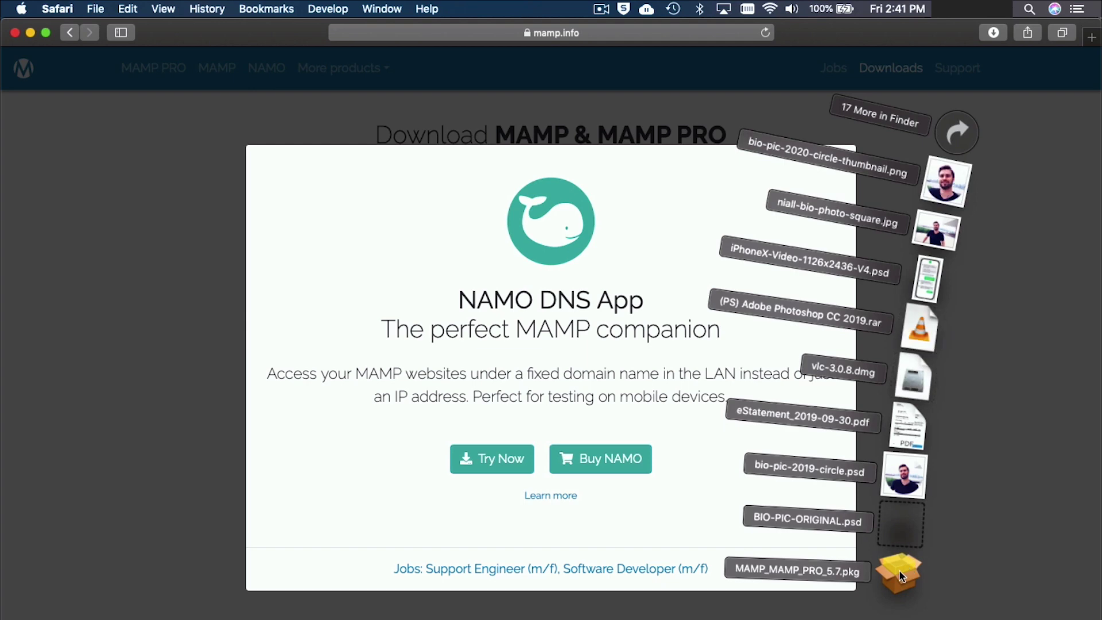
Open the MAMP_MAMP_PRO_5.7.pkg installer, go through the intro pages and agree to the license.
{"action": "left_click", "coordinate": [899, 570]}
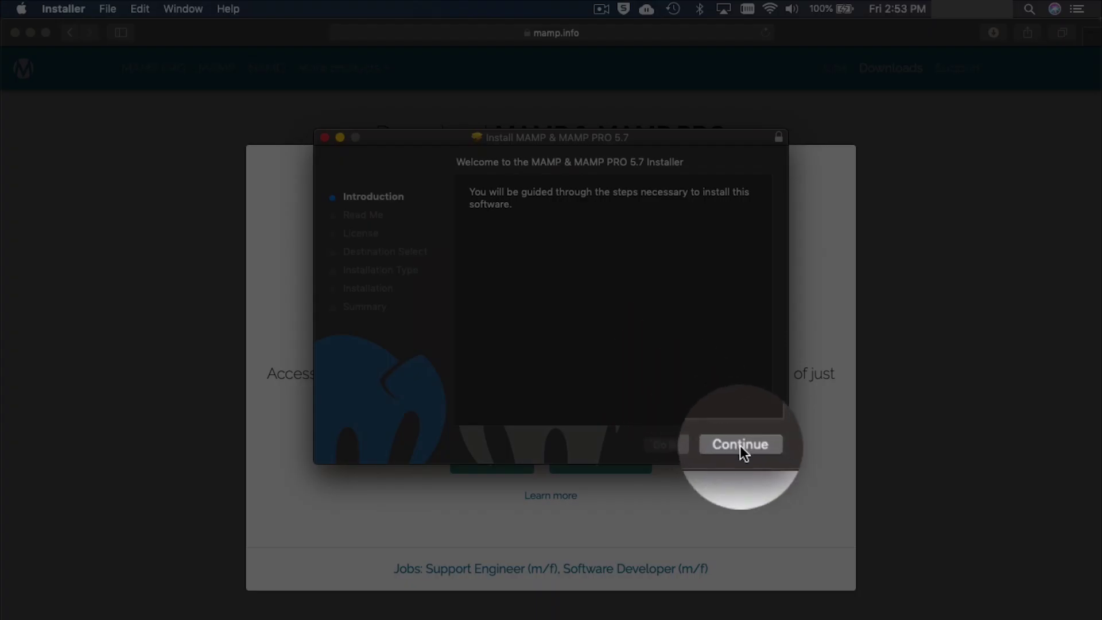
{"action": "left_click", "coordinate": [739, 445]}
{"action": "left_click", "coordinate": [740, 446]}
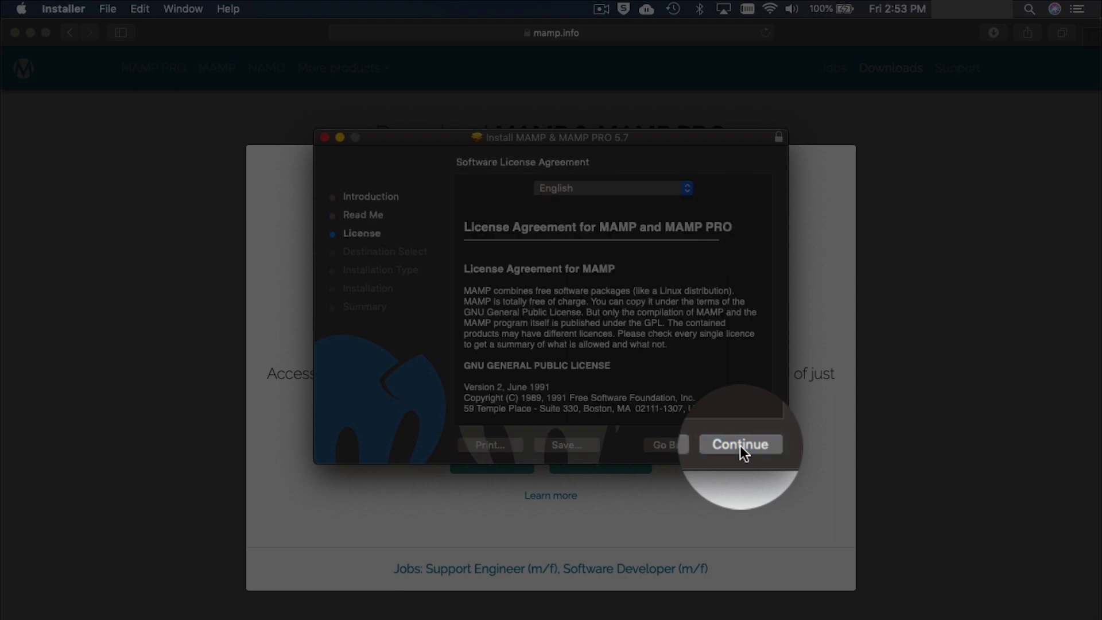
{"action": "left_click", "coordinate": [741, 446]}
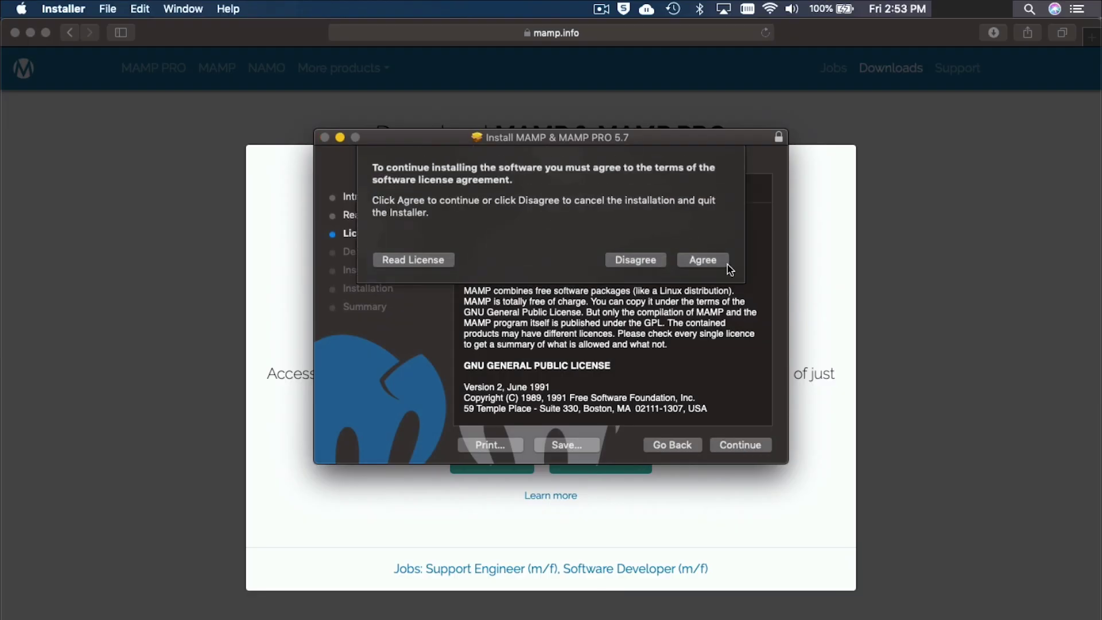
{"action": "left_click", "coordinate": [717, 261]}
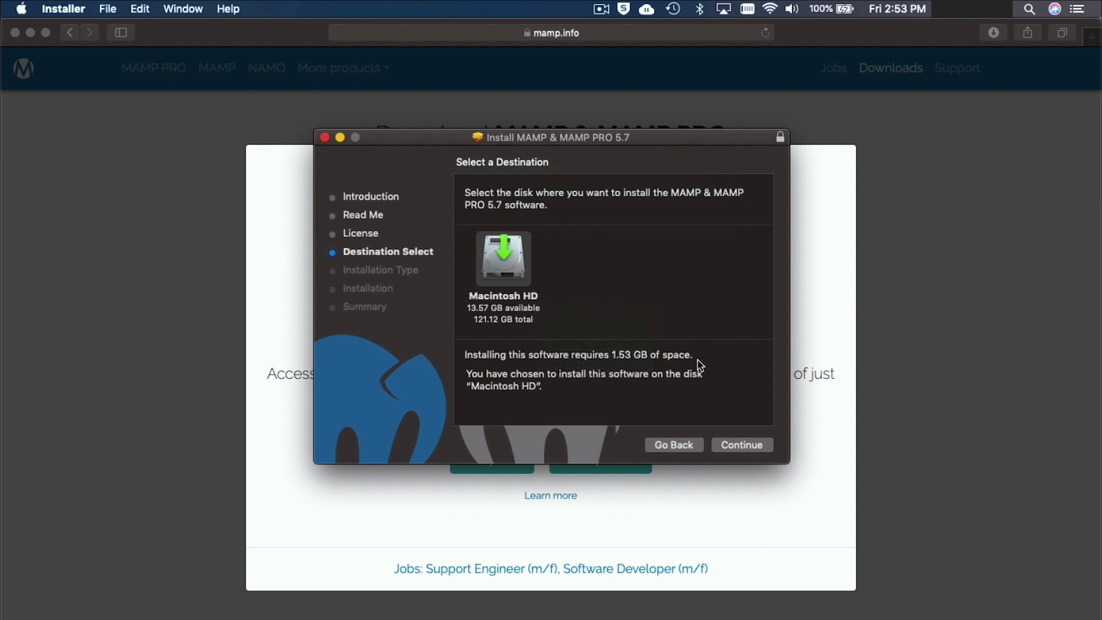
Install on Macintosh HD, authorizing with the account password, then trash the installer package.
{"action": "left_click", "coordinate": [755, 446]}
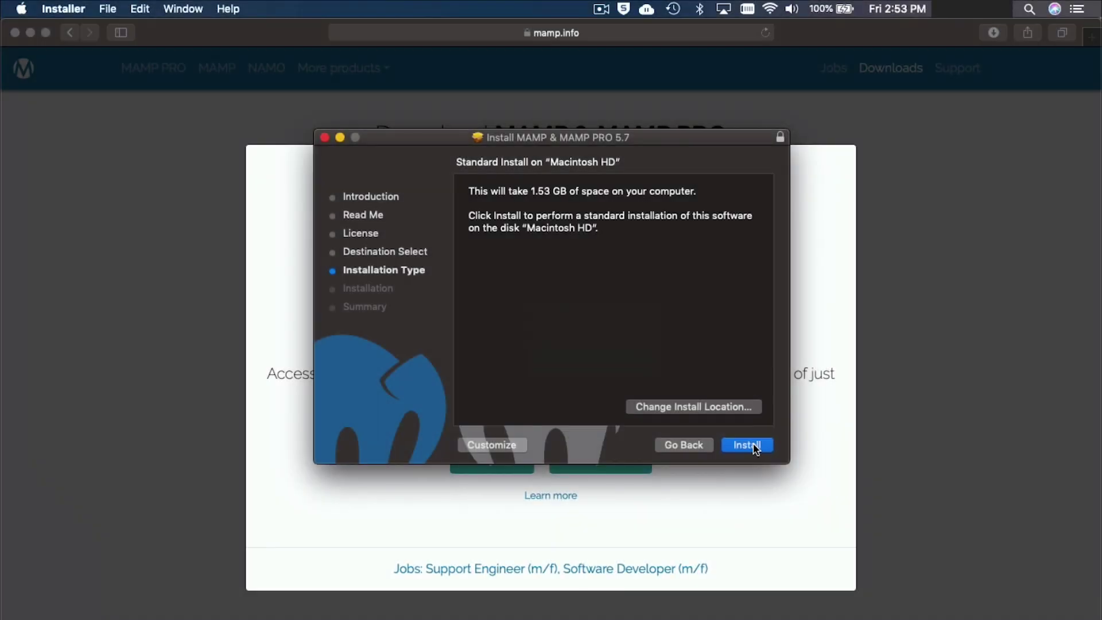
{"action": "left_click", "coordinate": [749, 445]}
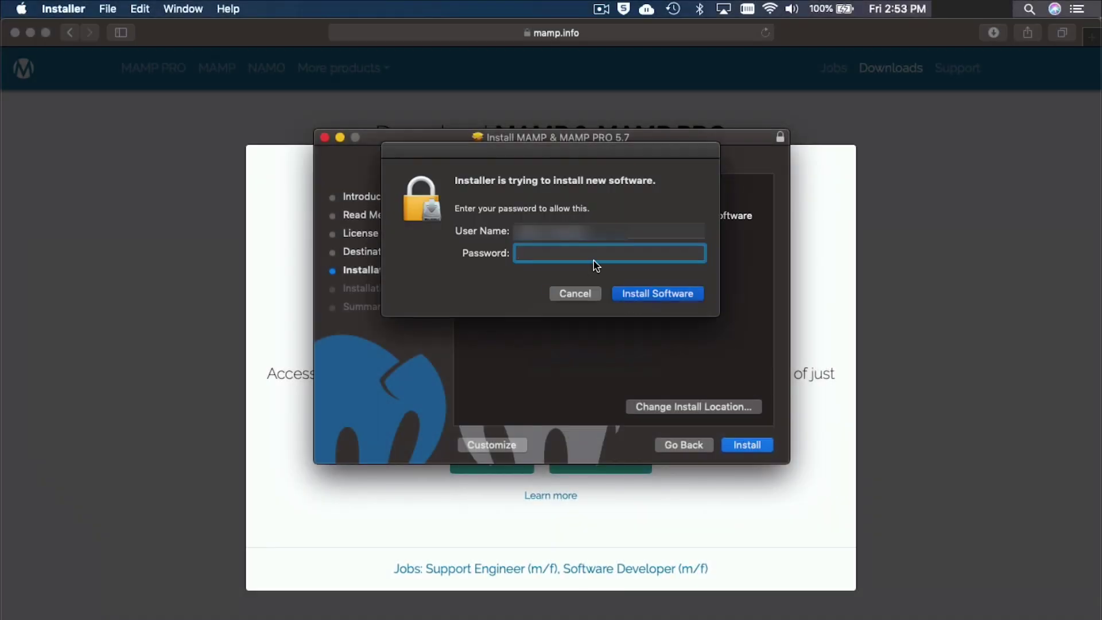
{"action": "type", "text": "••••••••••••••"}
{"action": "key", "text": "Return"}
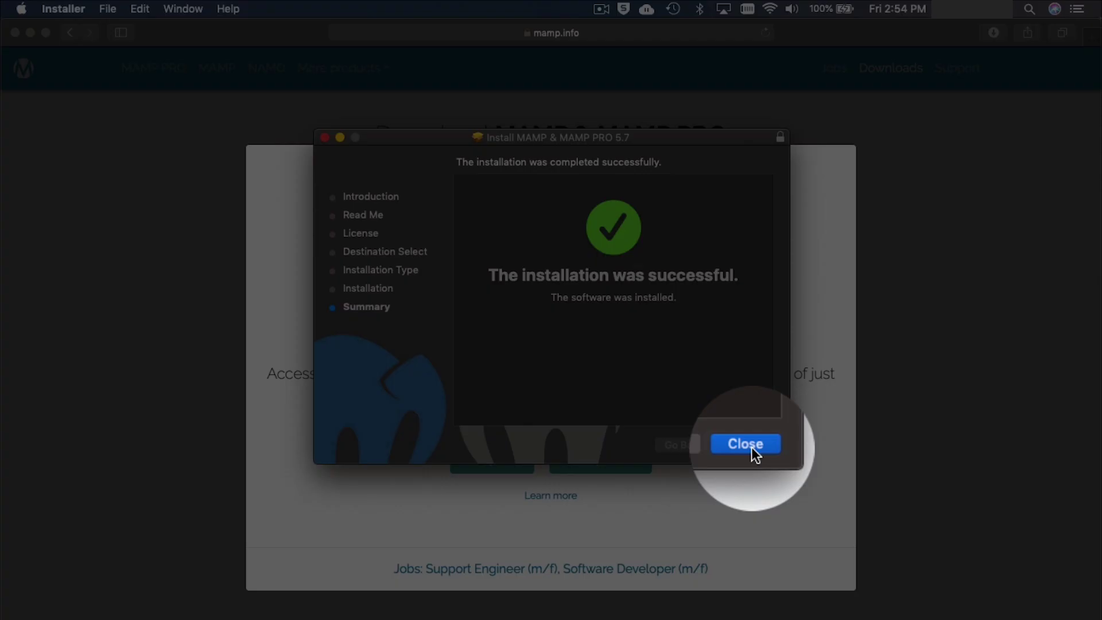
{"action": "left_click", "coordinate": [752, 448]}
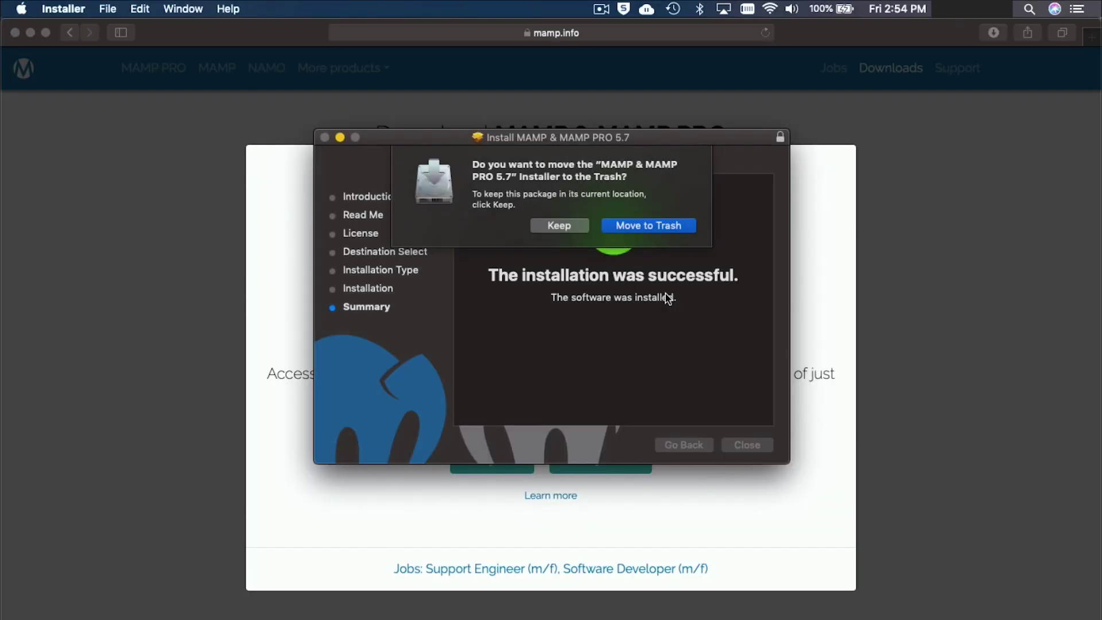
{"action": "left_click", "coordinate": [640, 227]}
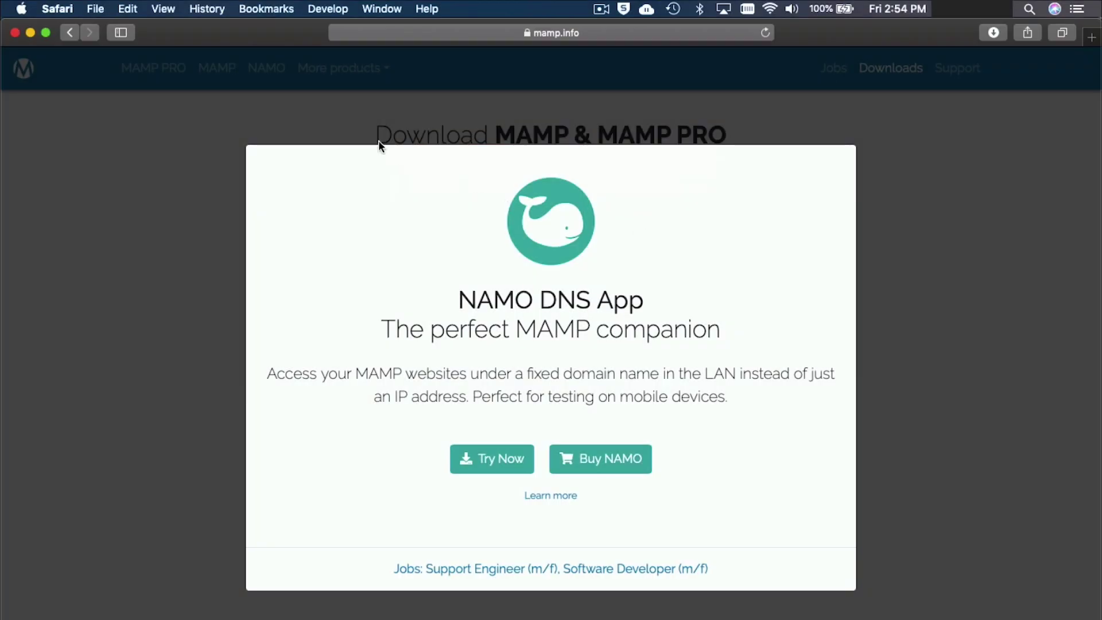
Quit Safari and browse Macintosh HD > Applications > MAMP to select MAMP.app.
{"action": "key", "text": "super+Tab"}
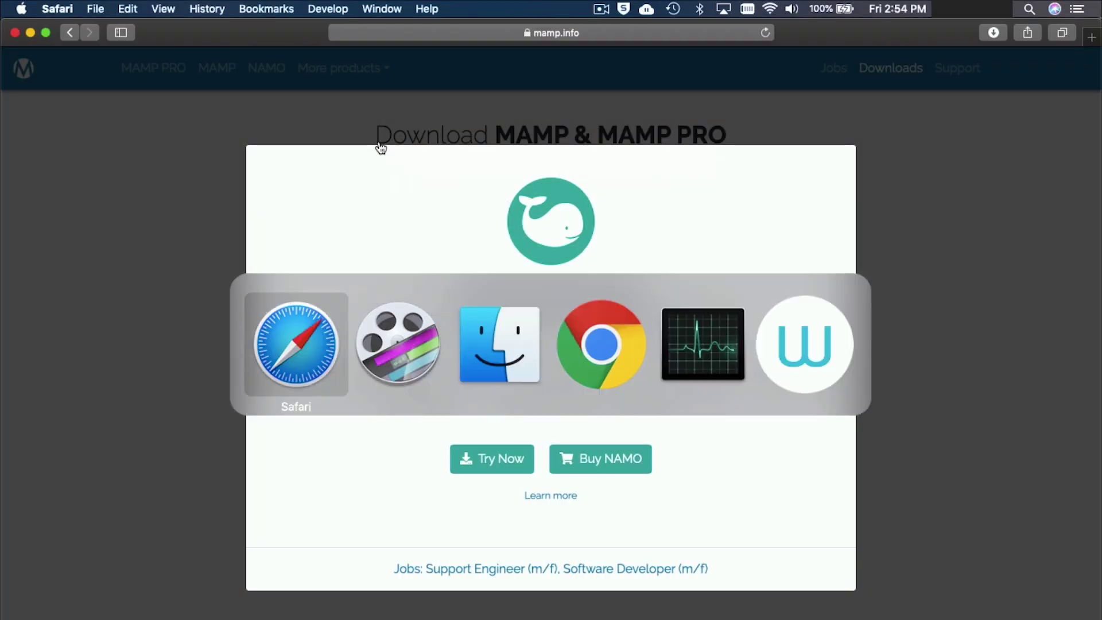
{"action": "key", "text": "super+q"}
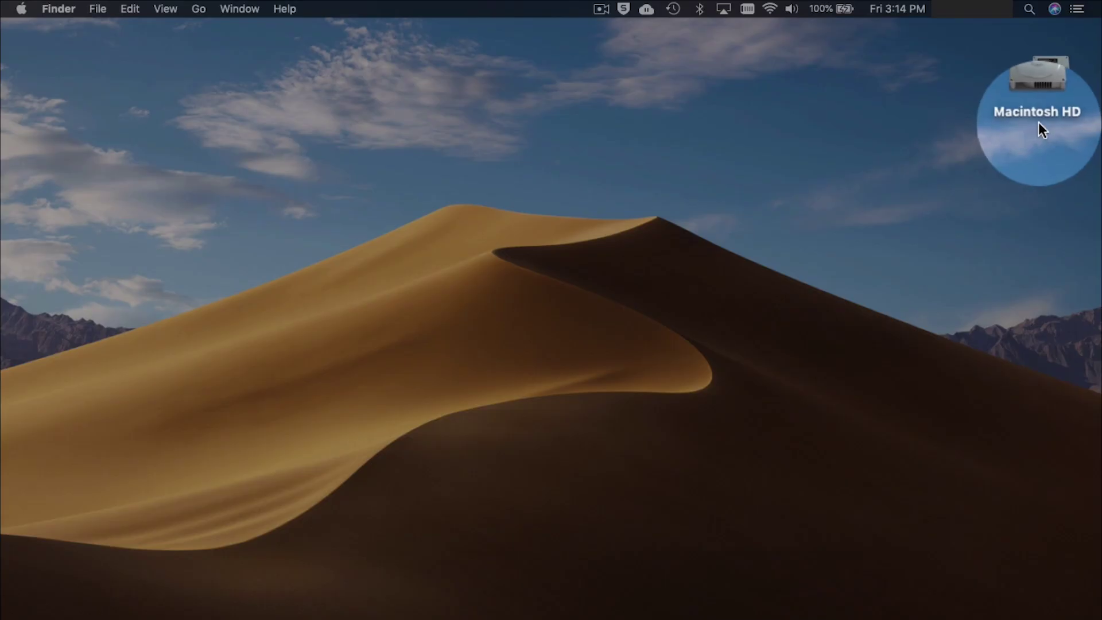
{"action": "double_click", "coordinate": [1040, 86]}
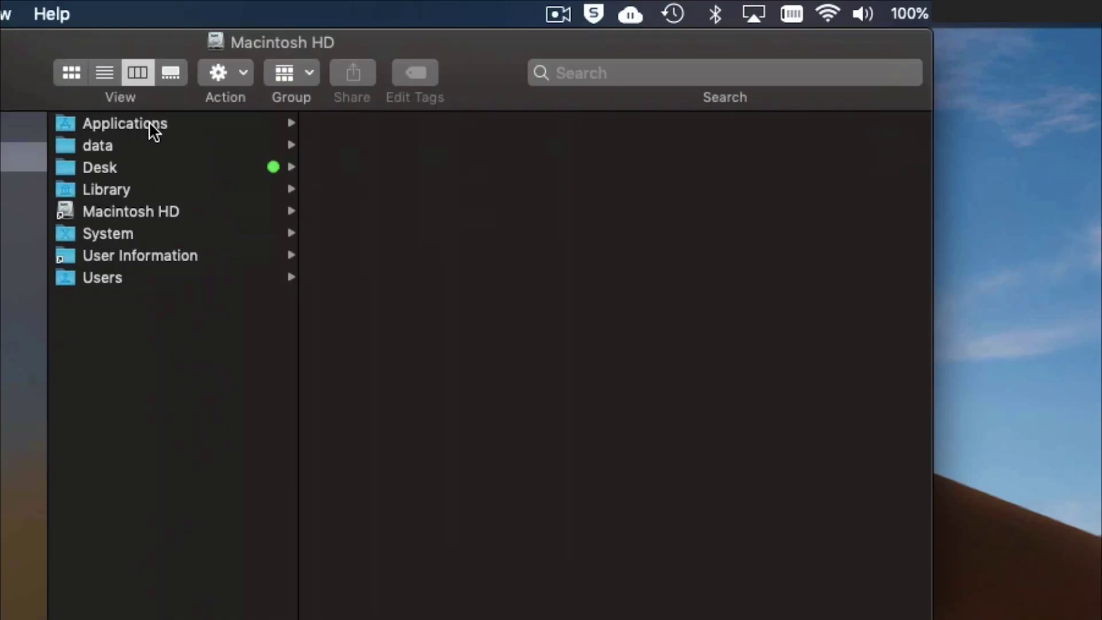
{"action": "left_click", "coordinate": [175, 126]}
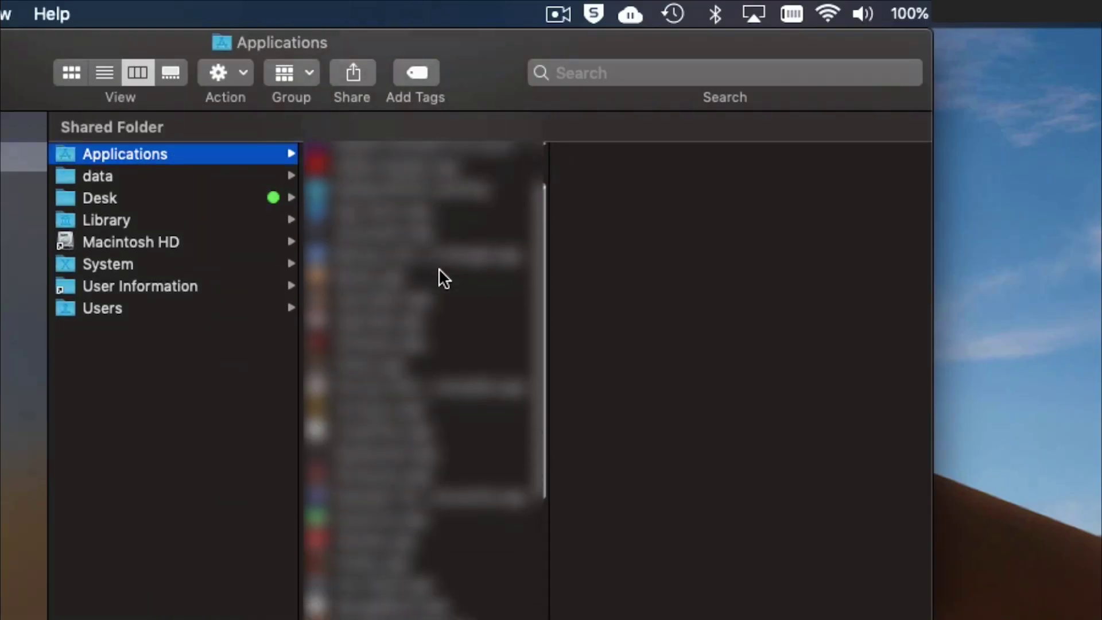
{"action": "scroll", "coordinate": [439, 268], "scroll_direction": "down", "scroll_amount": 6}
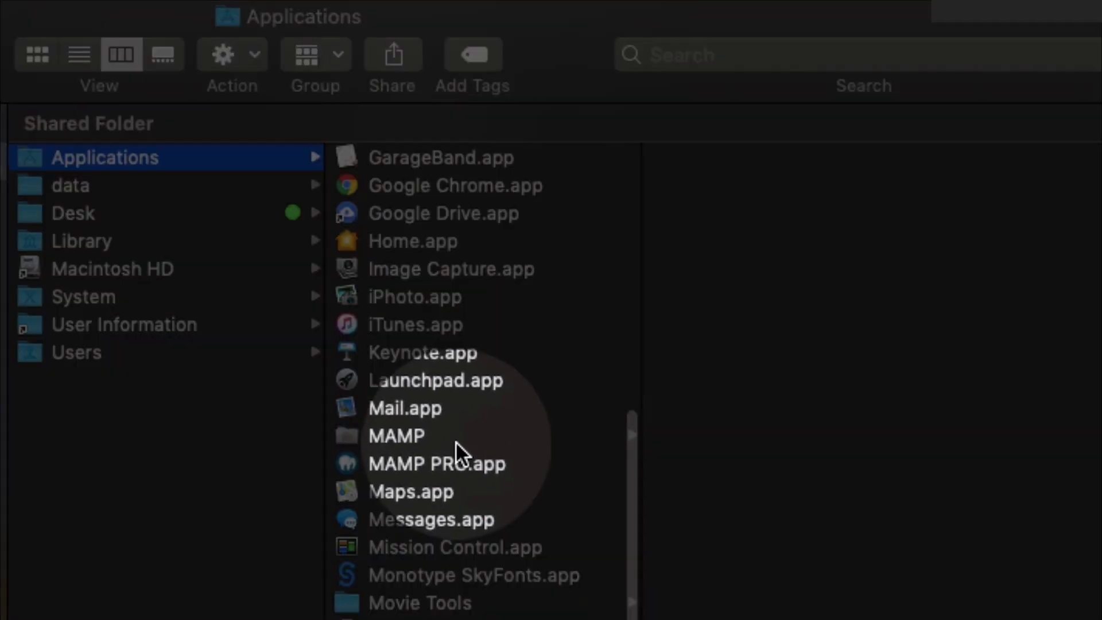
{"action": "left_click", "coordinate": [462, 378]}
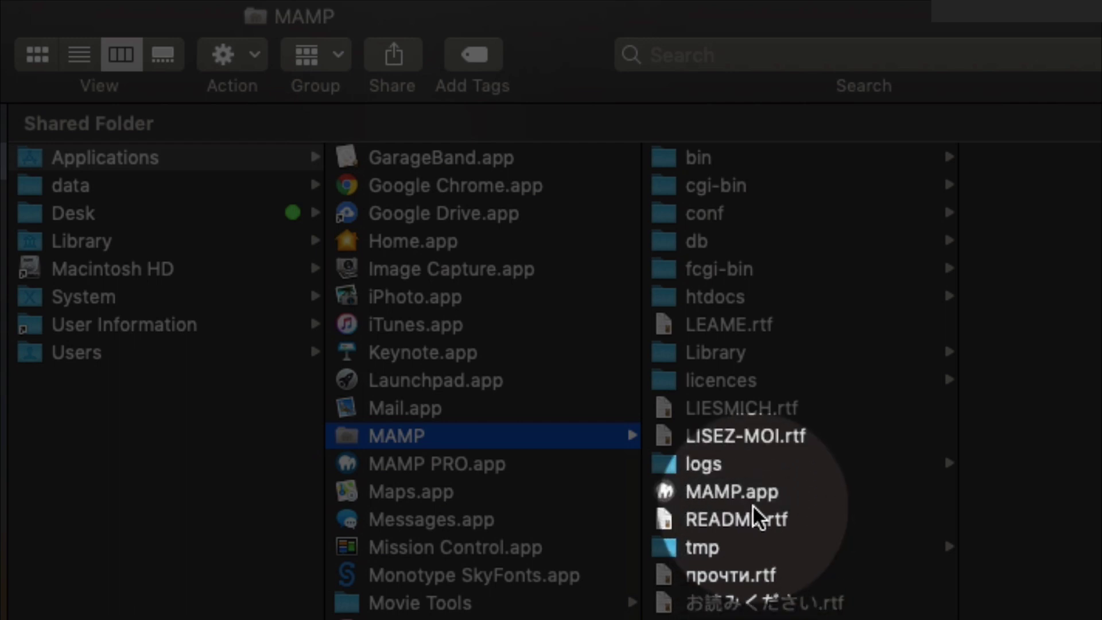
{"action": "left_click", "coordinate": [734, 499]}
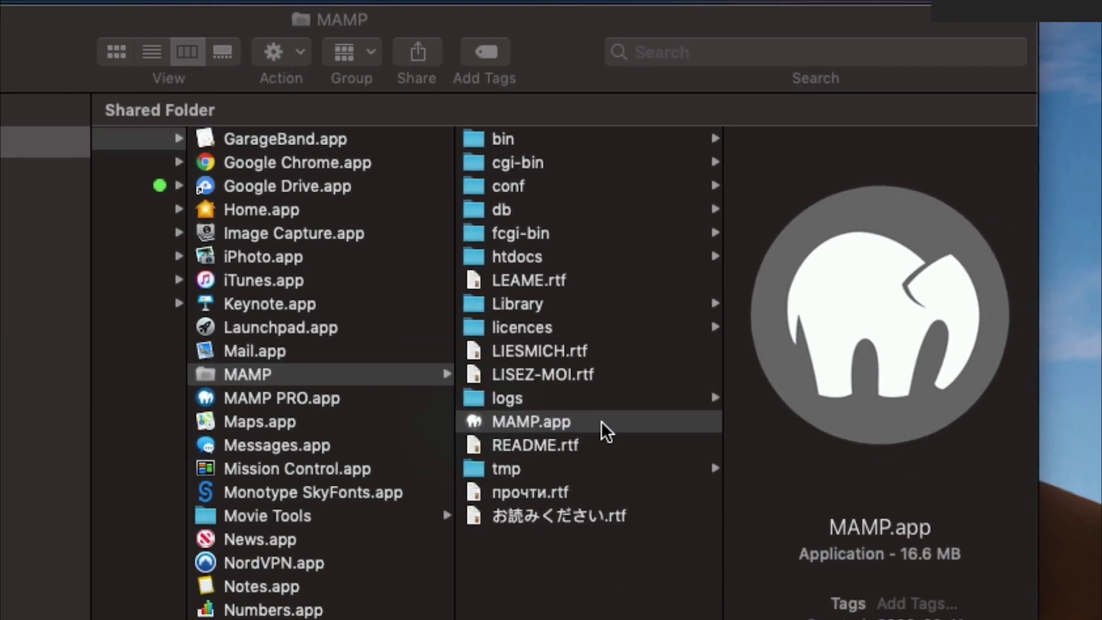
Launch MAMP.app, close the Follow us on Twitter window, and start the Apache and MySQL servers.
{"action": "double_click", "coordinate": [602, 425]}
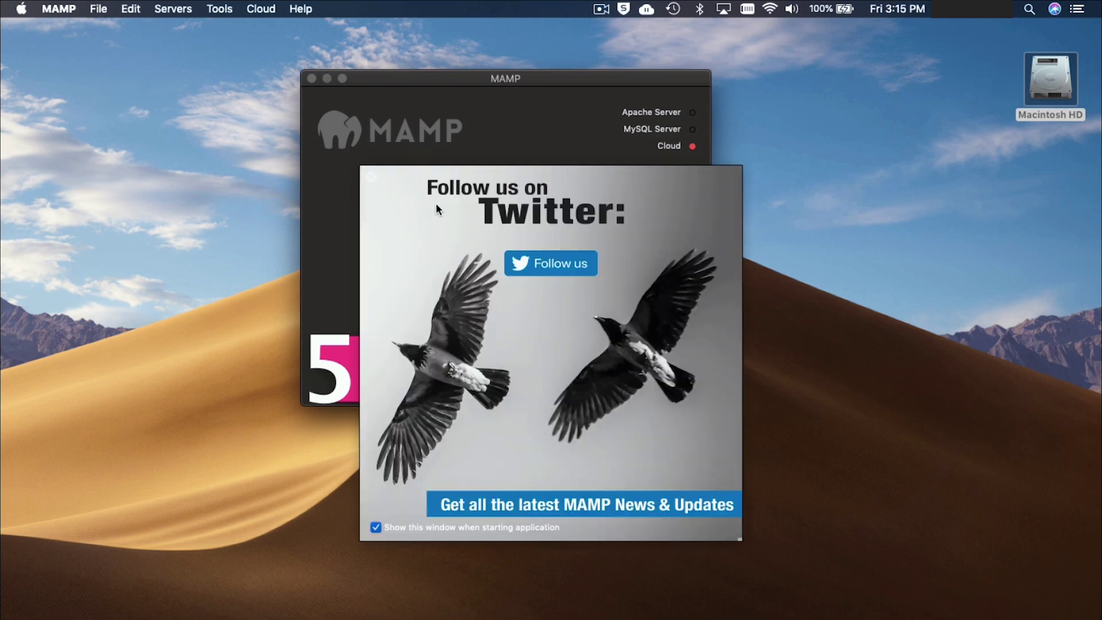
{"action": "left_click_drag", "start_coordinate": [390, 196], "coordinate": [750, 144]}
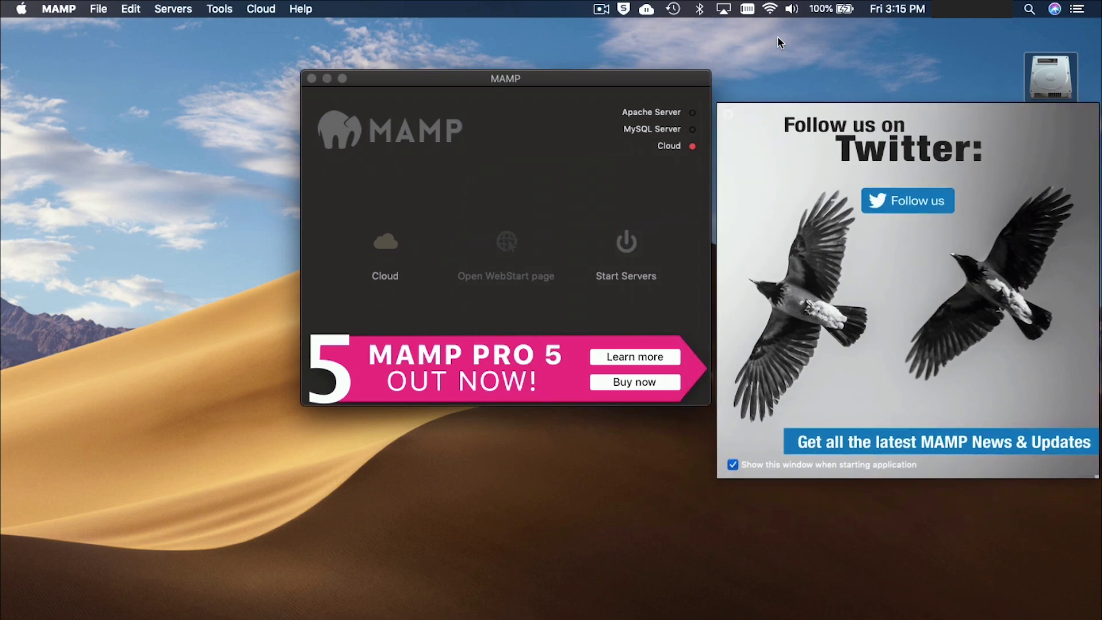
{"action": "left_click", "coordinate": [727, 121]}
{"action": "left_click_drag", "start_coordinate": [523, 81], "coordinate": [529, 86]}
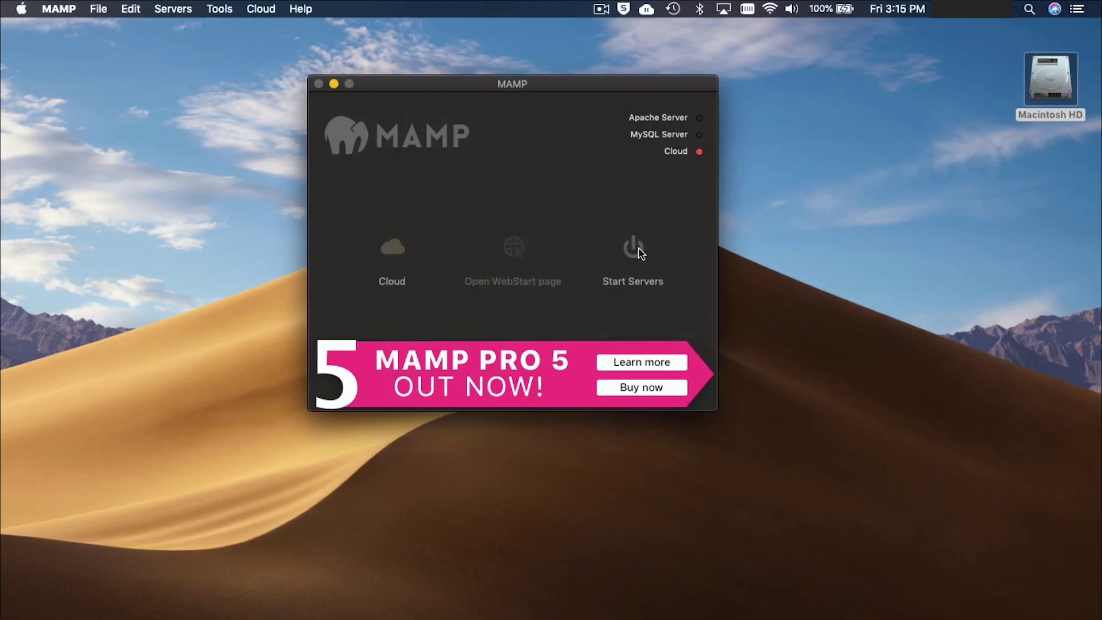
{"action": "left_click", "coordinate": [643, 258]}
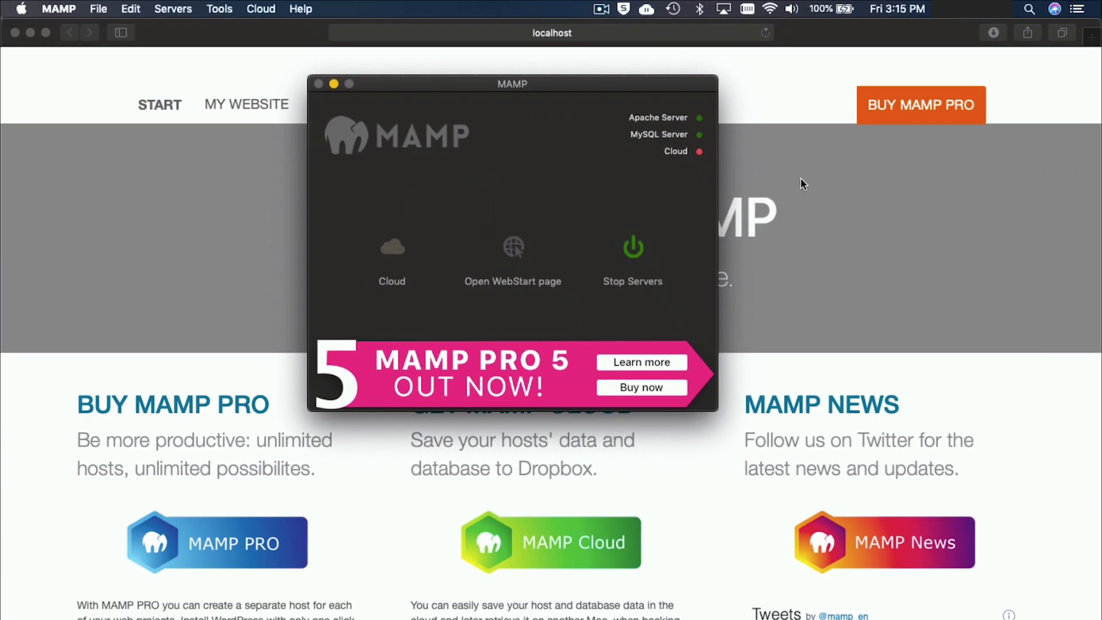
Bring up the Welcome to MAMP 5.7 localhost start page, then hide Safari.
{"action": "left_click", "coordinate": [800, 185]}
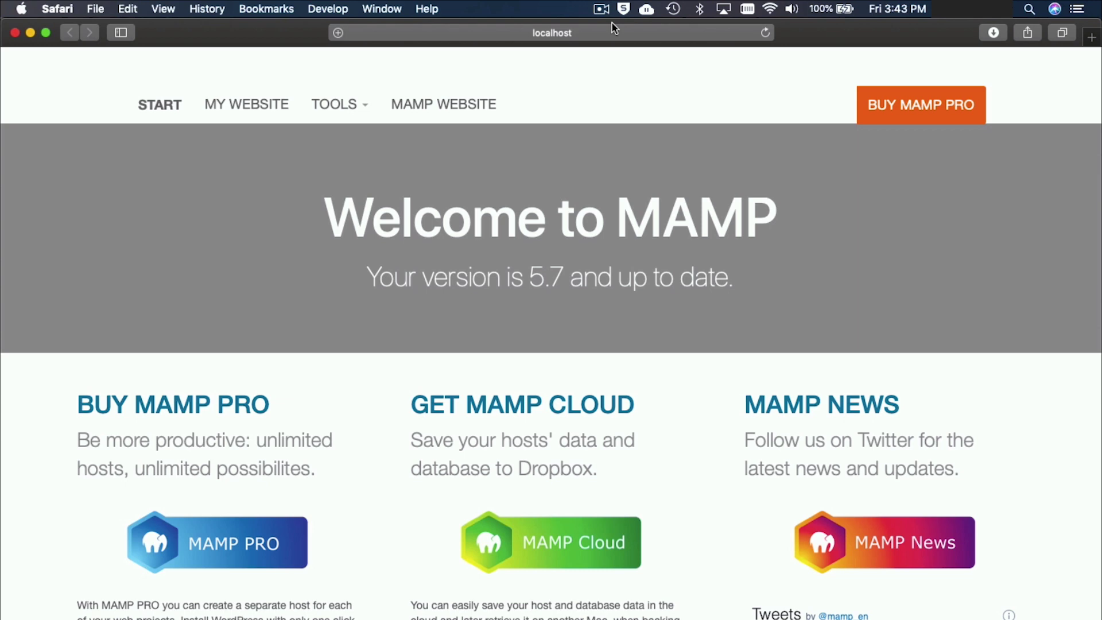
{"action": "left_click", "coordinate": [612, 105]}
{"action": "key", "text": "super+Tab"}
{"action": "key", "text": "super+shift+Tab"}
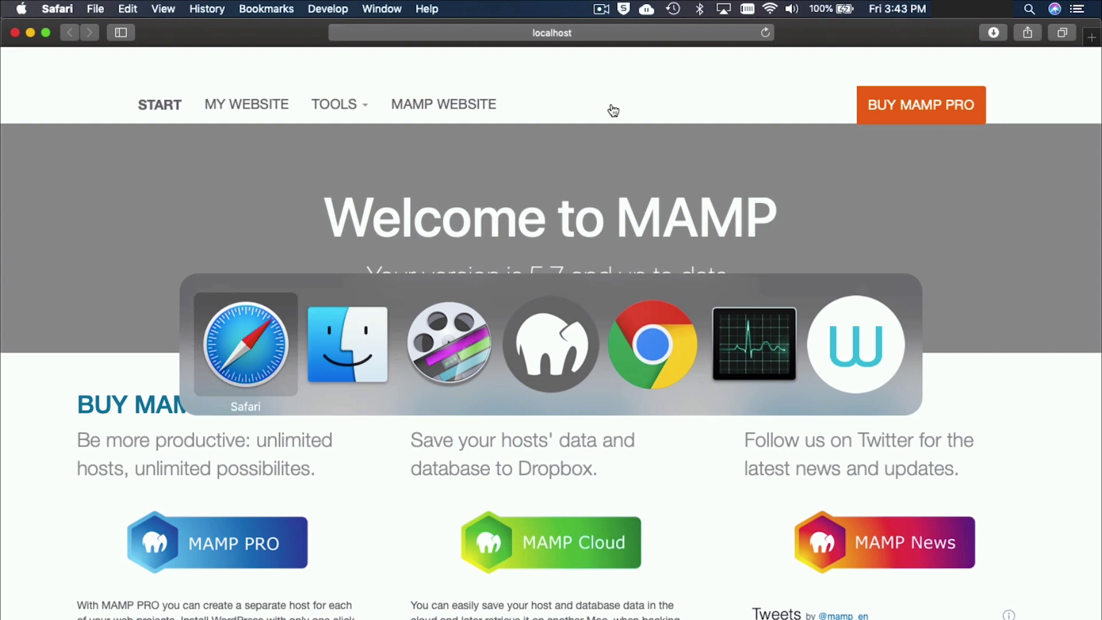
{"action": "key", "text": "super+h"}
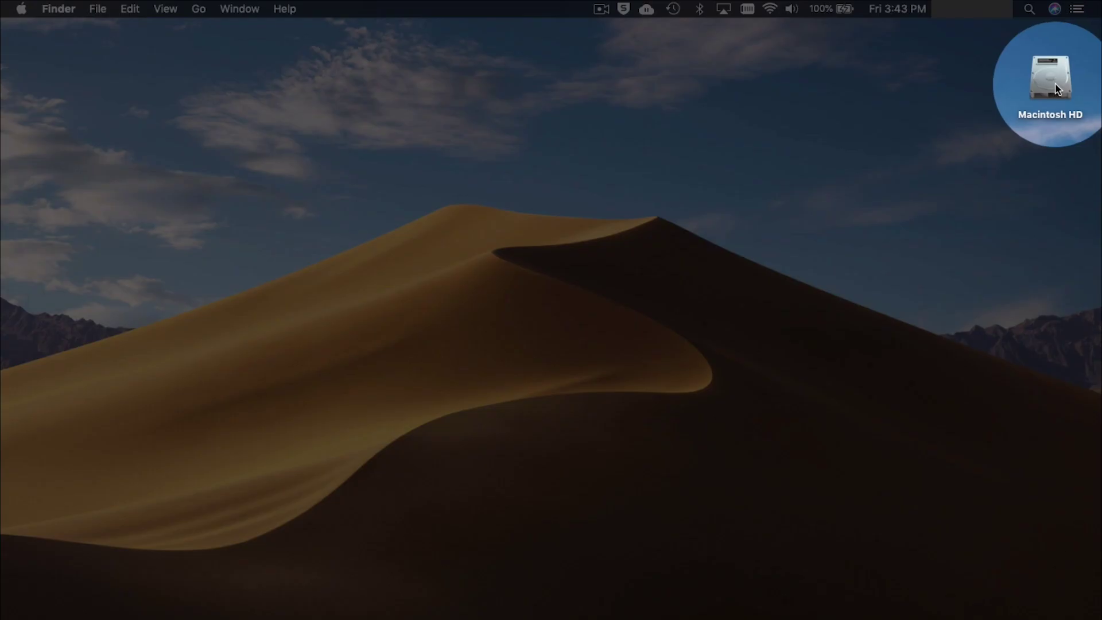
Navigate Macintosh HD > Applications > MAMP and open its htdocs folder.
{"action": "double_click", "coordinate": [1058, 88]}
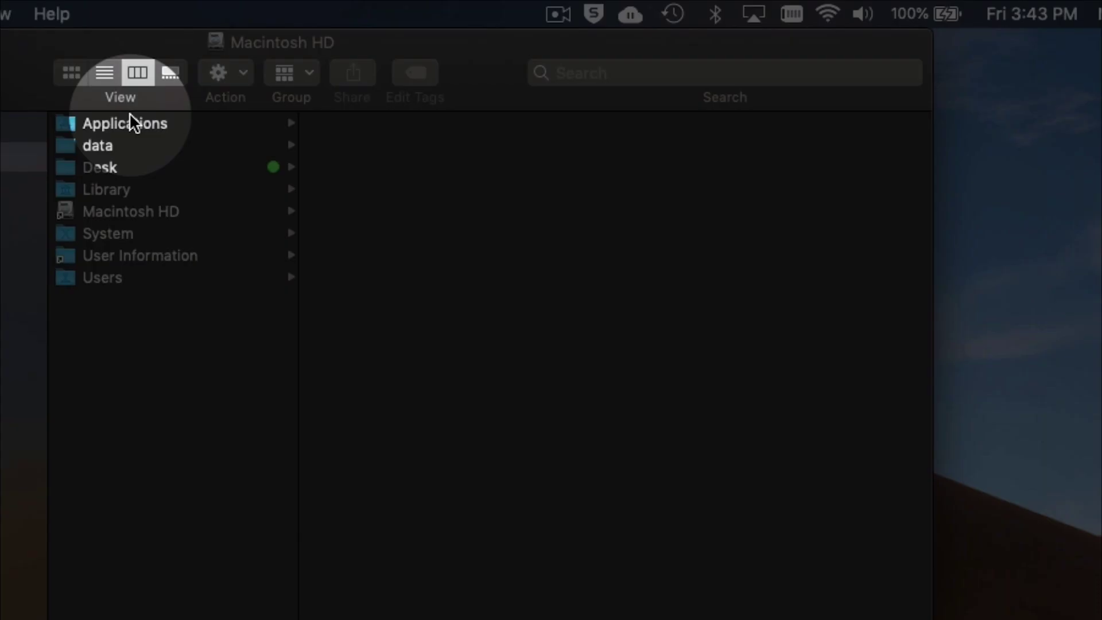
{"action": "left_click", "coordinate": [128, 117]}
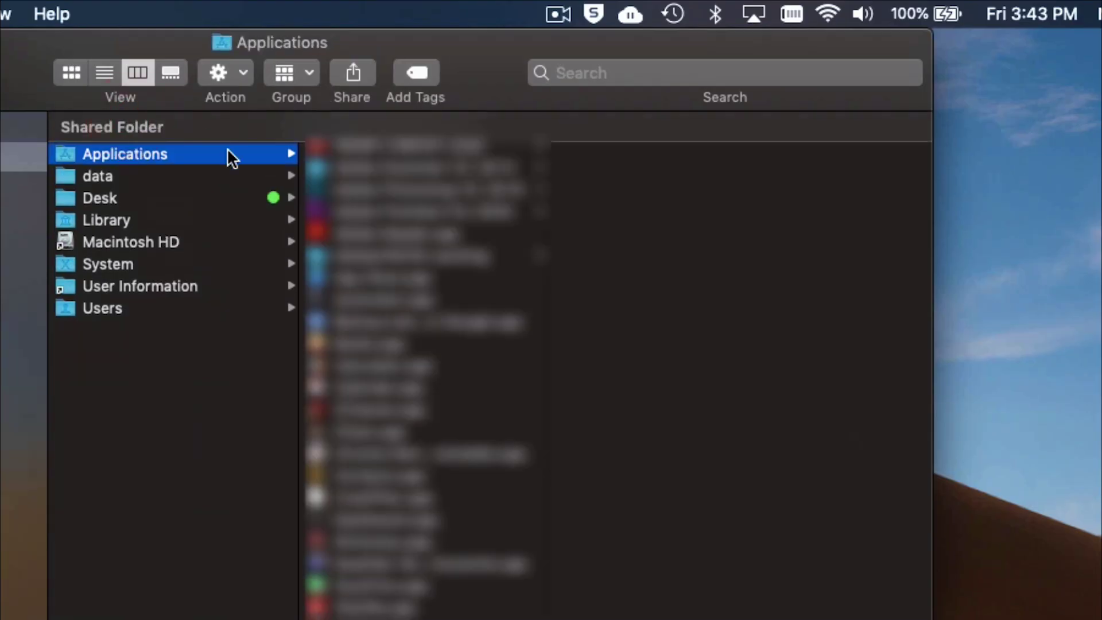
{"action": "scroll", "coordinate": [447, 222], "scroll_direction": "down", "scroll_amount": 10}
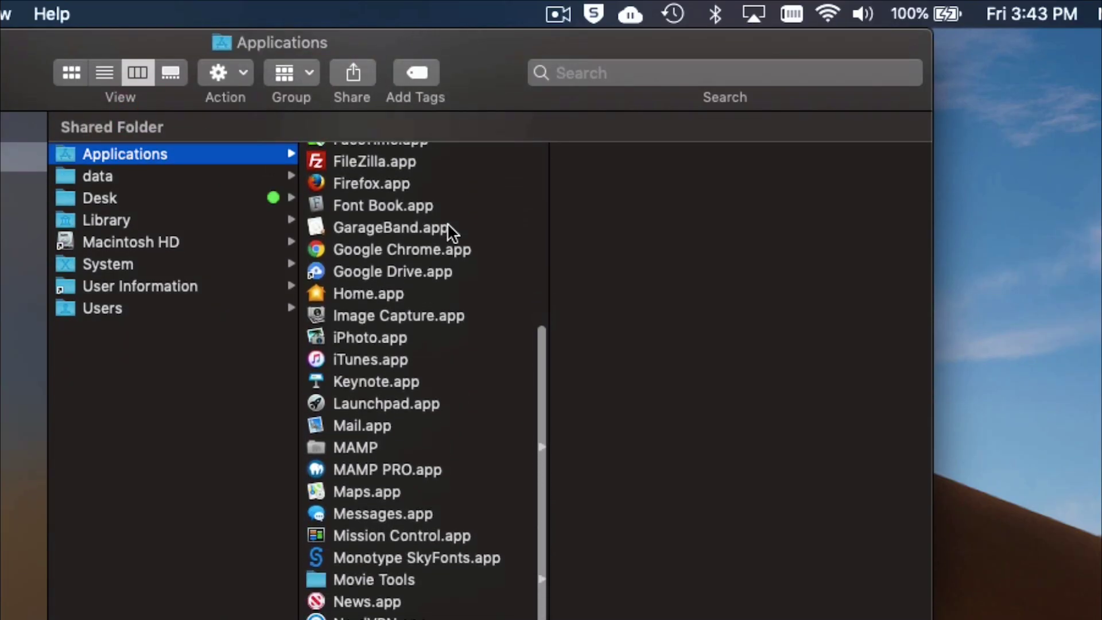
{"action": "scroll", "coordinate": [433, 350], "scroll_direction": "down", "scroll_amount": 3}
{"action": "scroll", "coordinate": [432, 351], "scroll_direction": "up", "scroll_amount": 5}
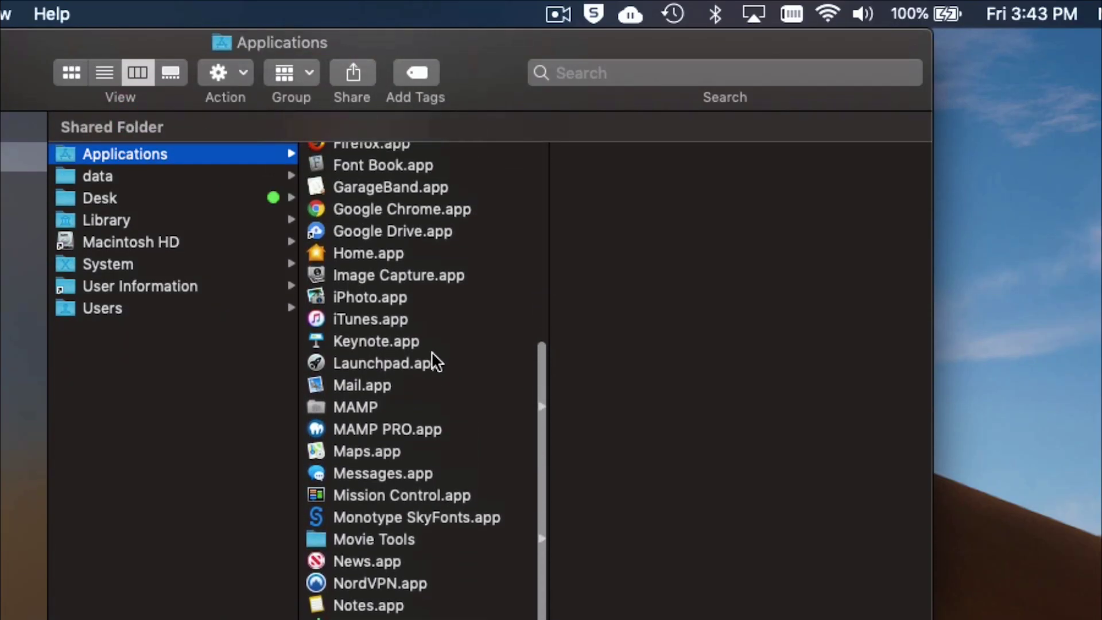
{"action": "scroll", "coordinate": [431, 352], "scroll_direction": "down", "scroll_amount": 1}
{"action": "left_click", "coordinate": [371, 423]}
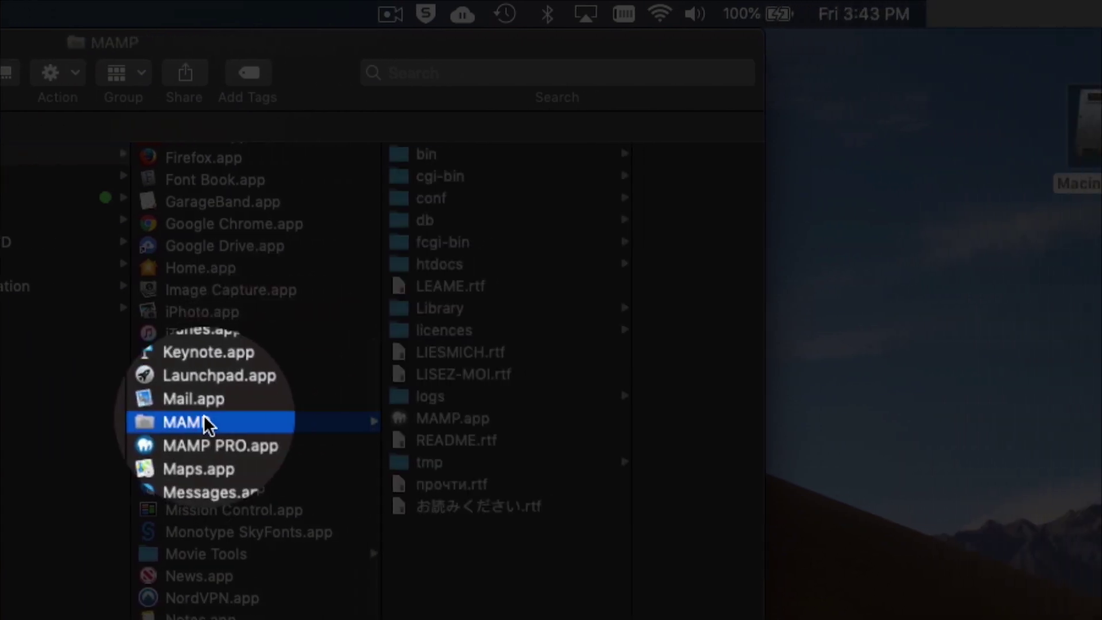
{"action": "left_click", "coordinate": [454, 265]}
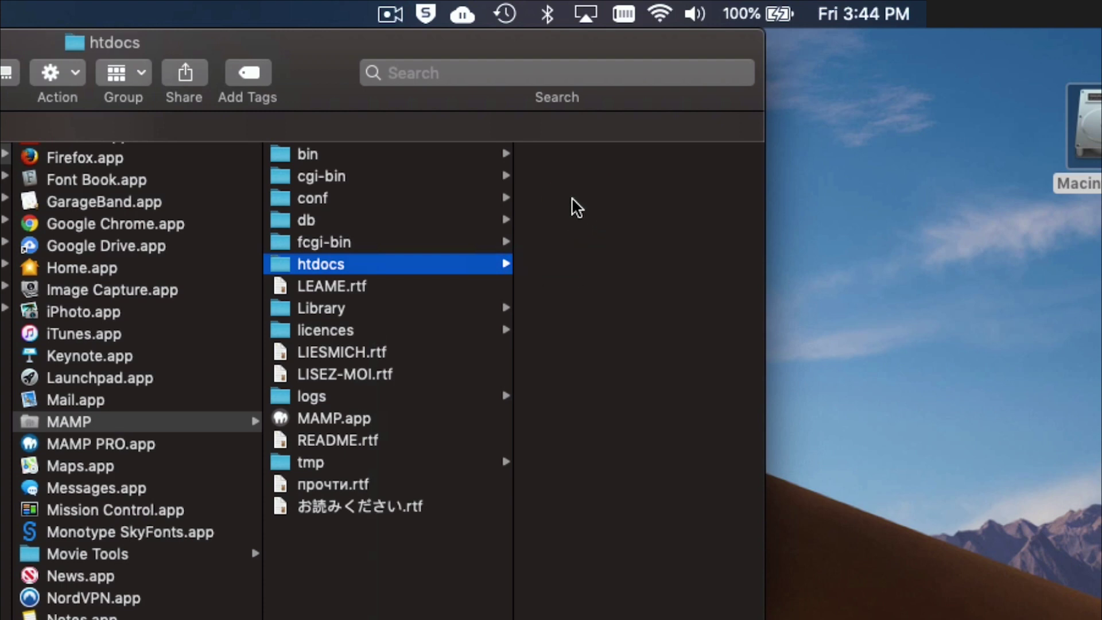
Make a new folder named testwebsite in htdocs and select it.
{"action": "right_click", "coordinate": [575, 206]}
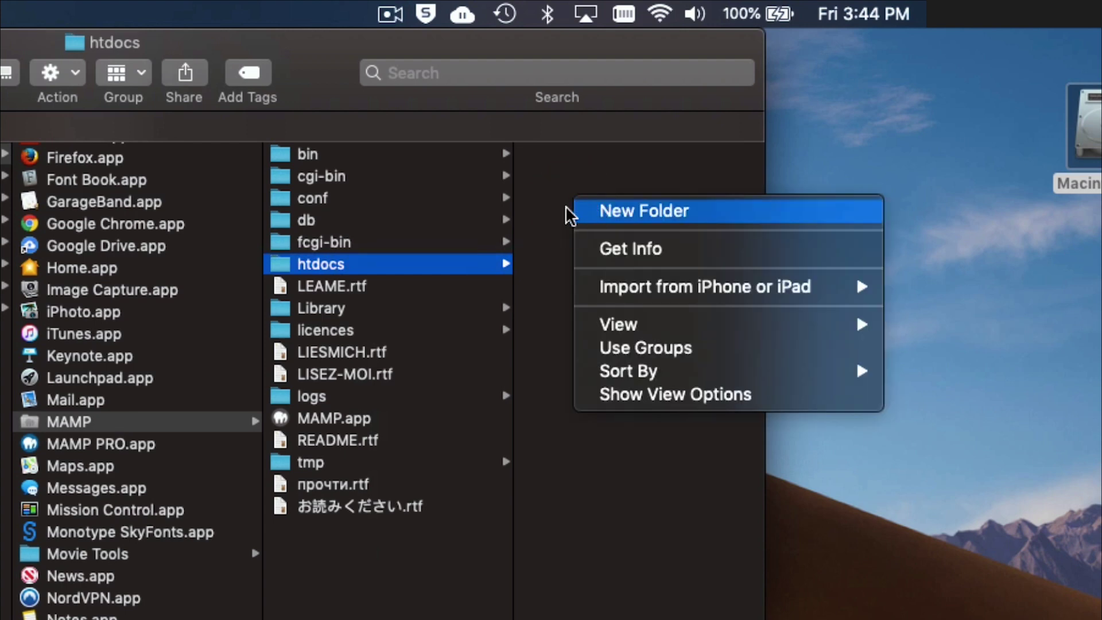
{"action": "left_click", "coordinate": [551, 215]}
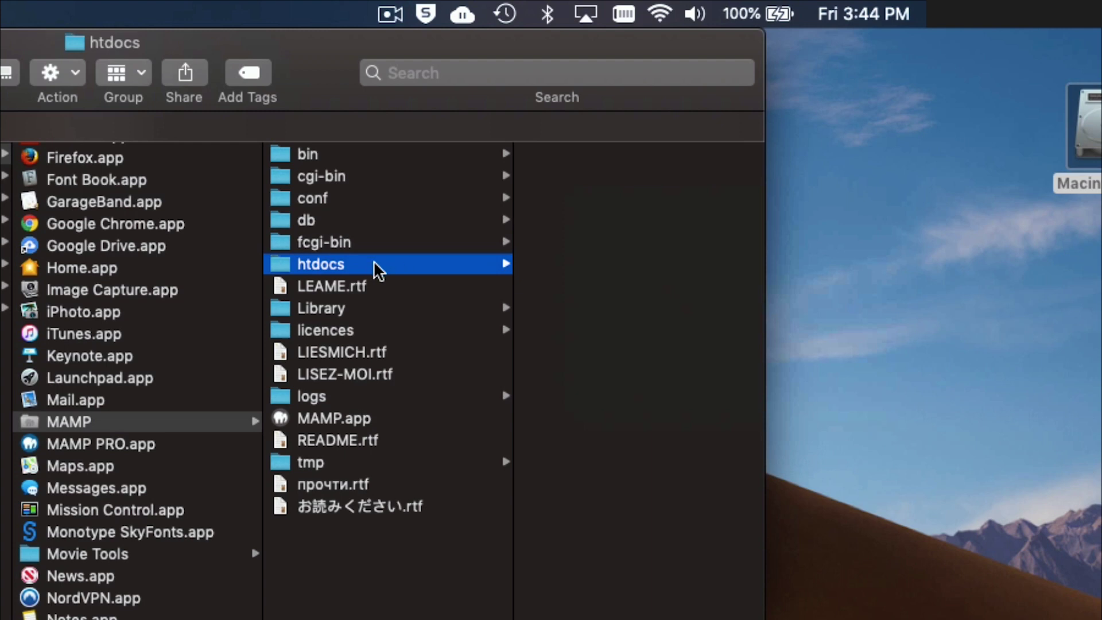
{"action": "right_click", "coordinate": [561, 205]}
{"action": "left_click", "coordinate": [584, 208]}
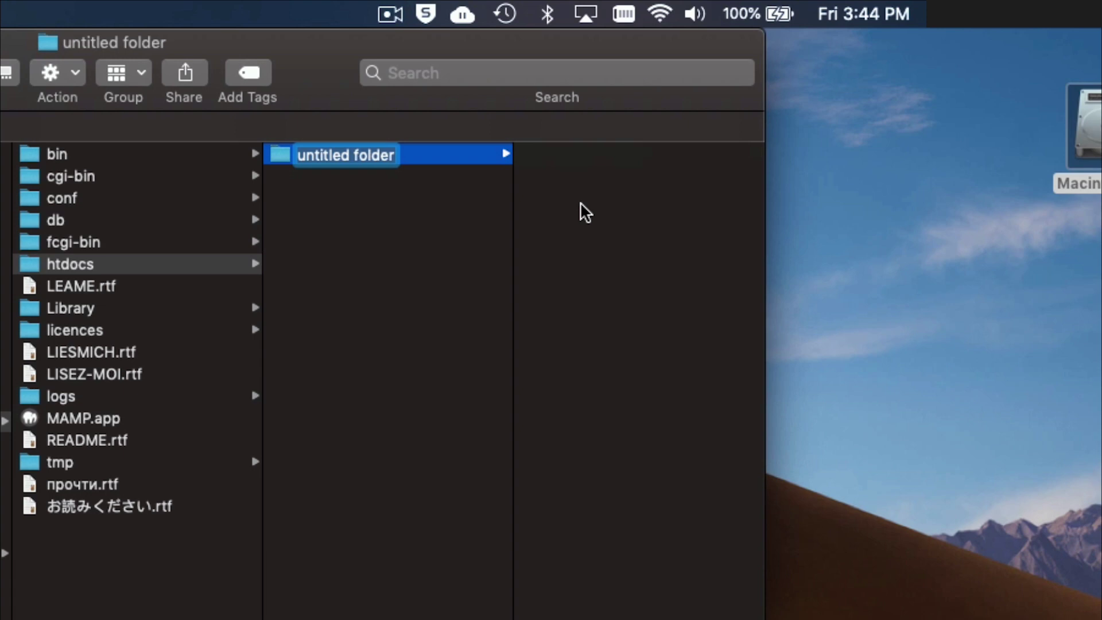
{"action": "type", "text": "testwebs"}
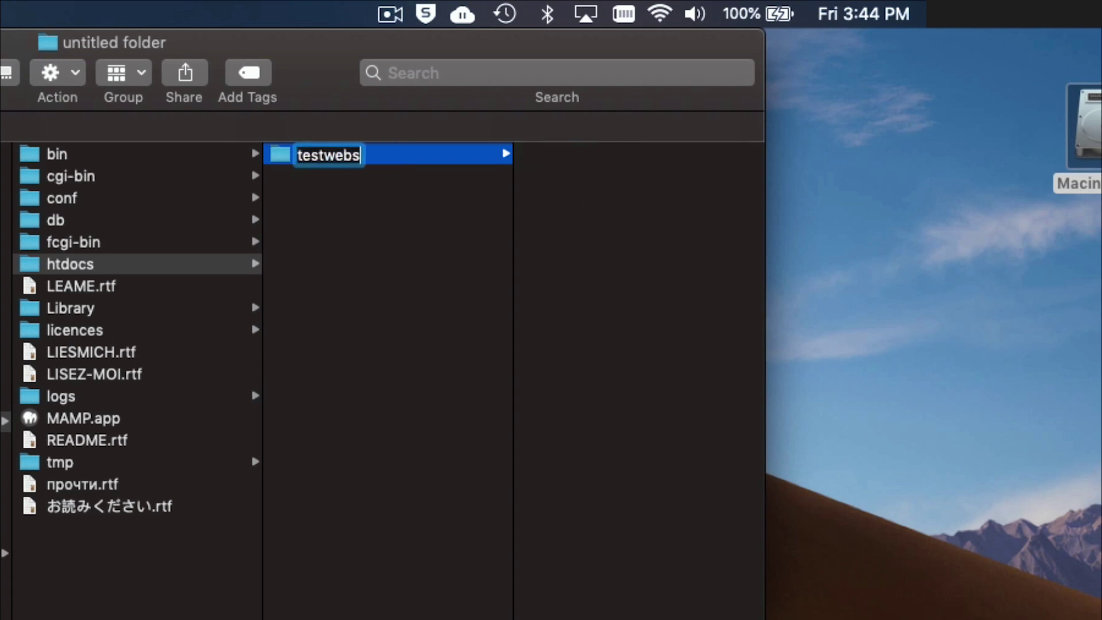
{"action": "type", "text": "ite"}
{"action": "key", "text": "Return"}
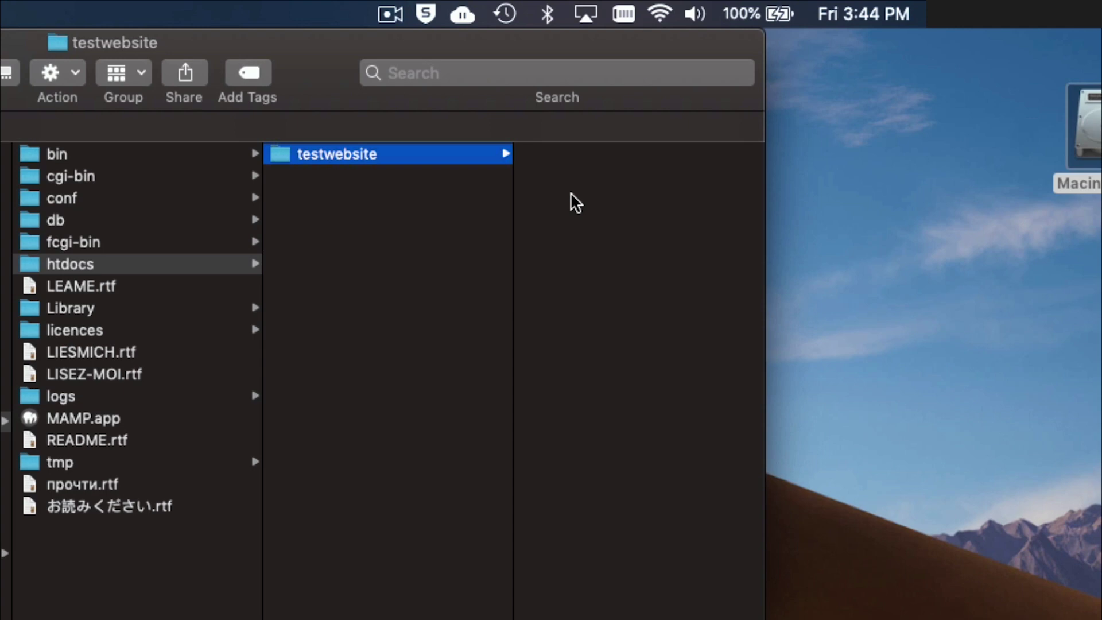
{"action": "left_click", "coordinate": [445, 202]}
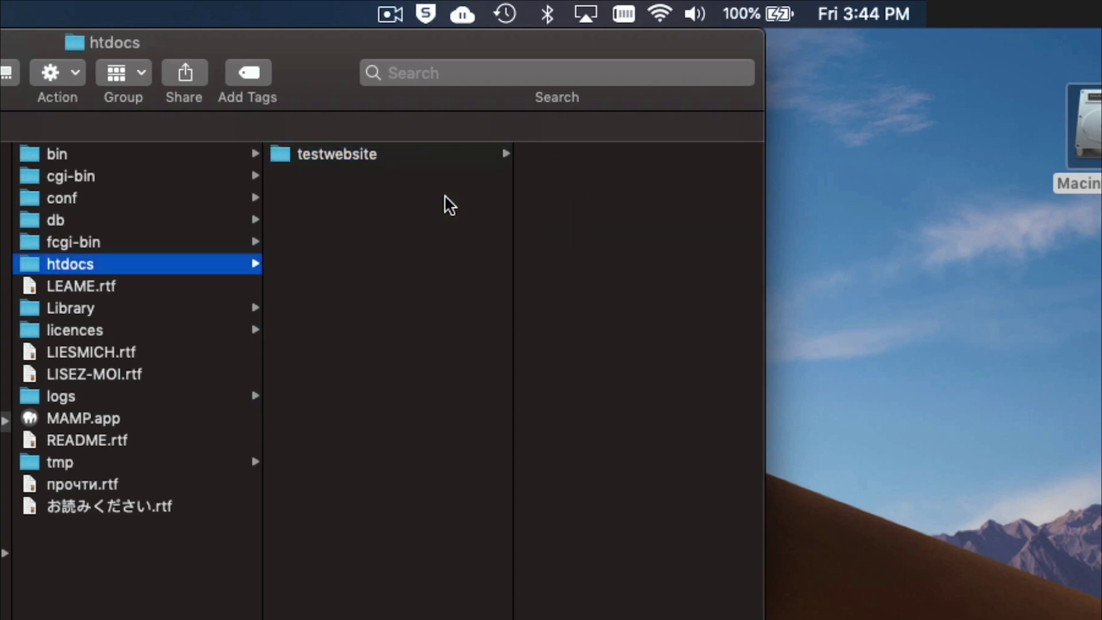
{"action": "left_click", "coordinate": [395, 170]}
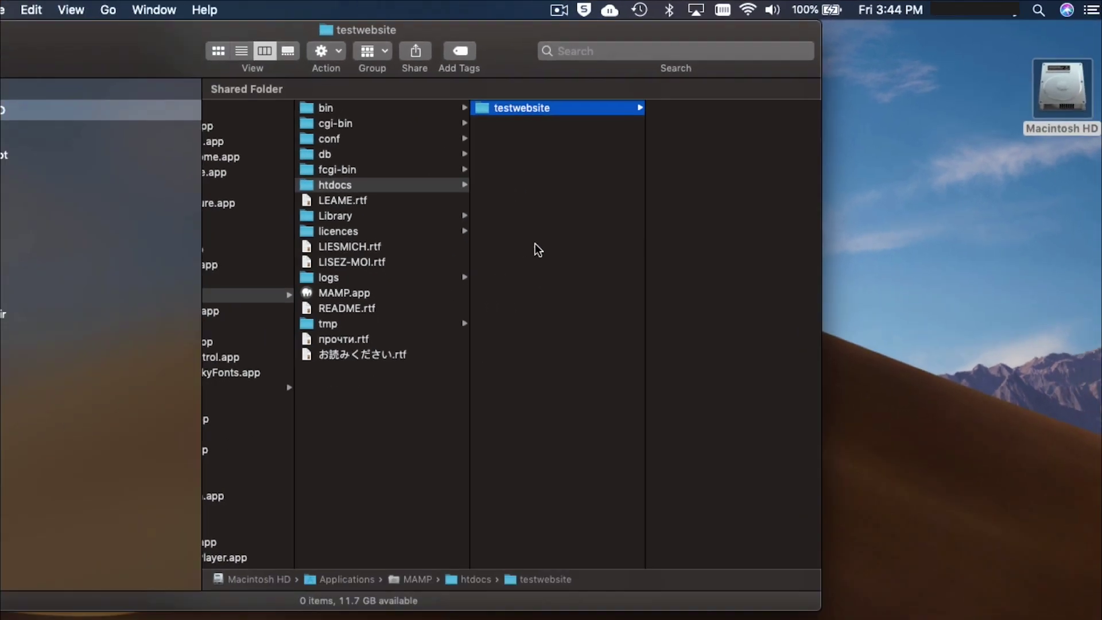
{"action": "key", "text": "super+Tab"}
{"action": "key", "text": "super+Tab"}
{"action": "key", "text": "super+Tab"}
{"action": "key", "text": "super+Tab"}
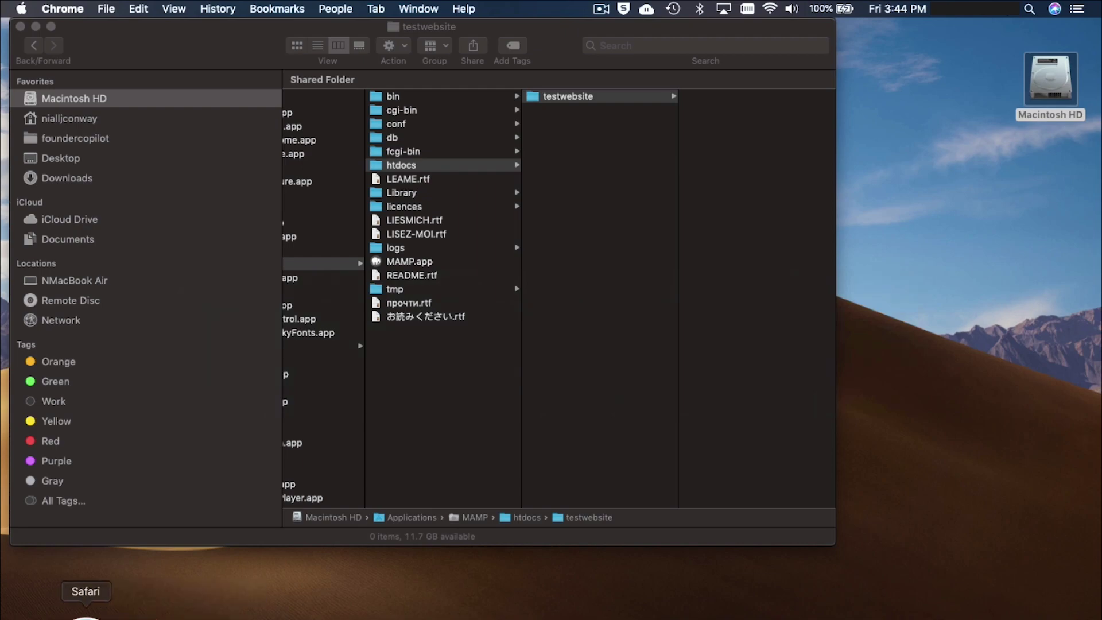
Load localhost:8888, open the empty testwebsite listing, and start a new tab toward wordpress.org.
{"action": "left_click", "coordinate": [86, 615]}
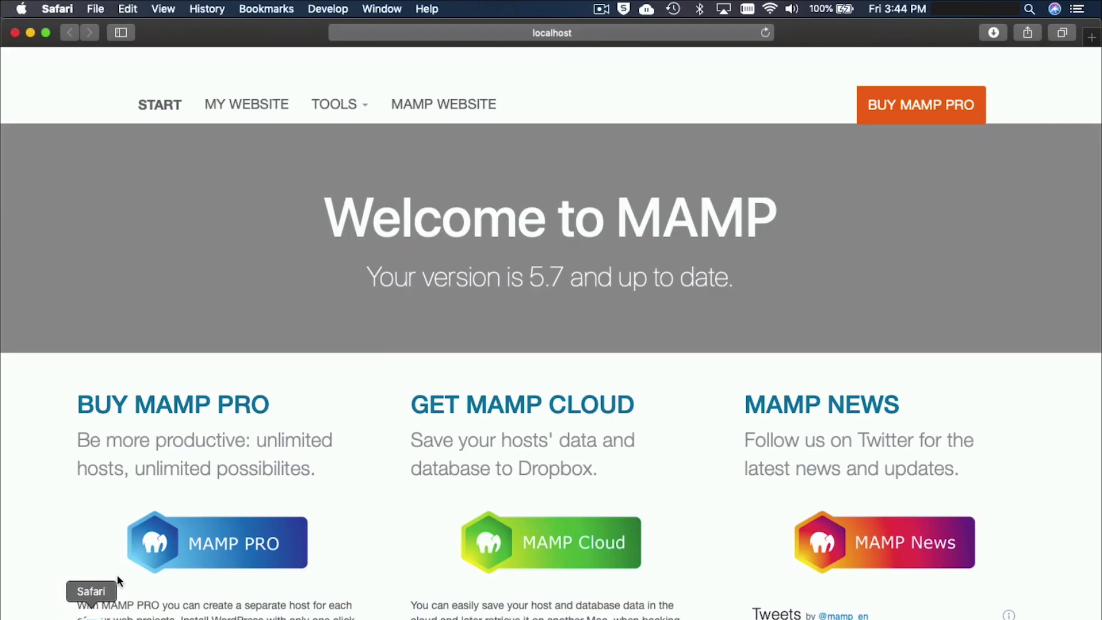
{"action": "left_click", "coordinate": [602, 34]}
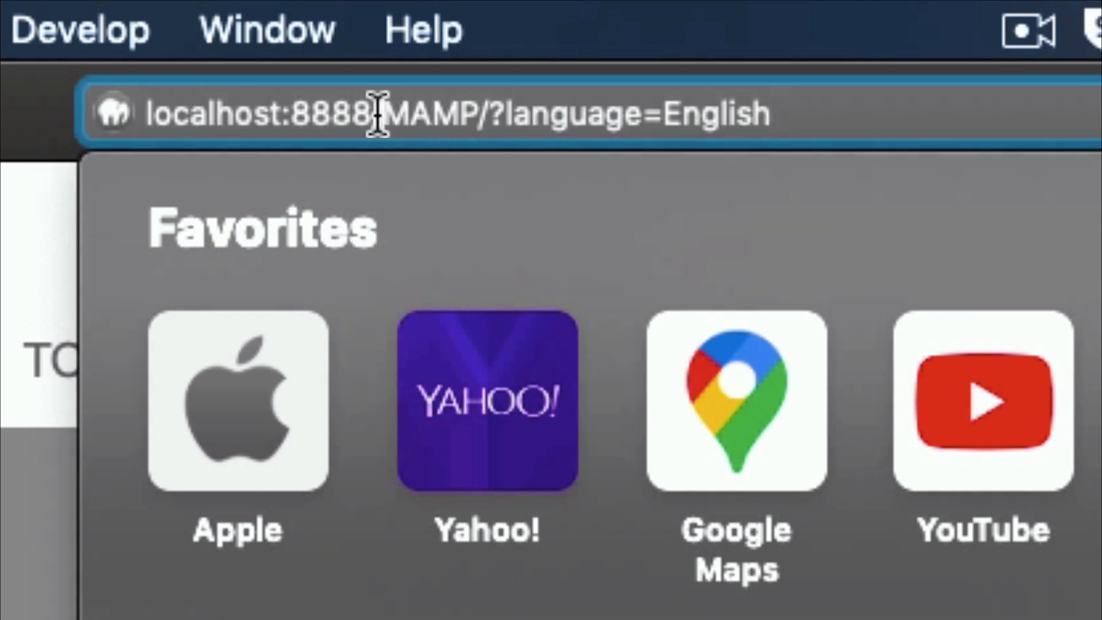
{"action": "left_click_drag", "start_coordinate": [379, 113], "coordinate": [781, 123]}
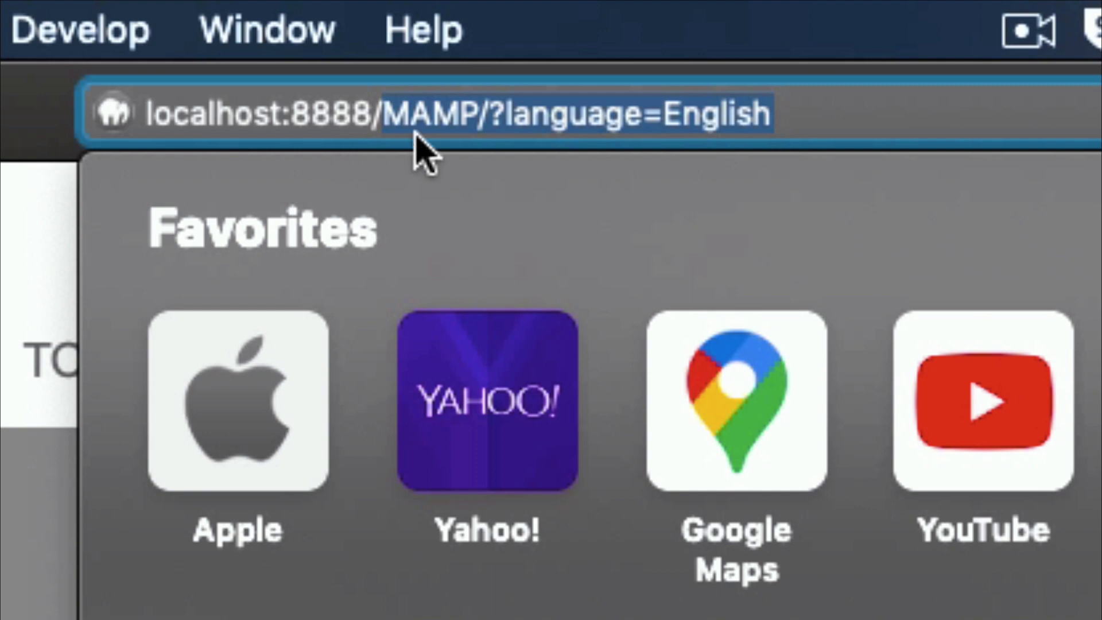
{"action": "key", "text": "BackSpace"}
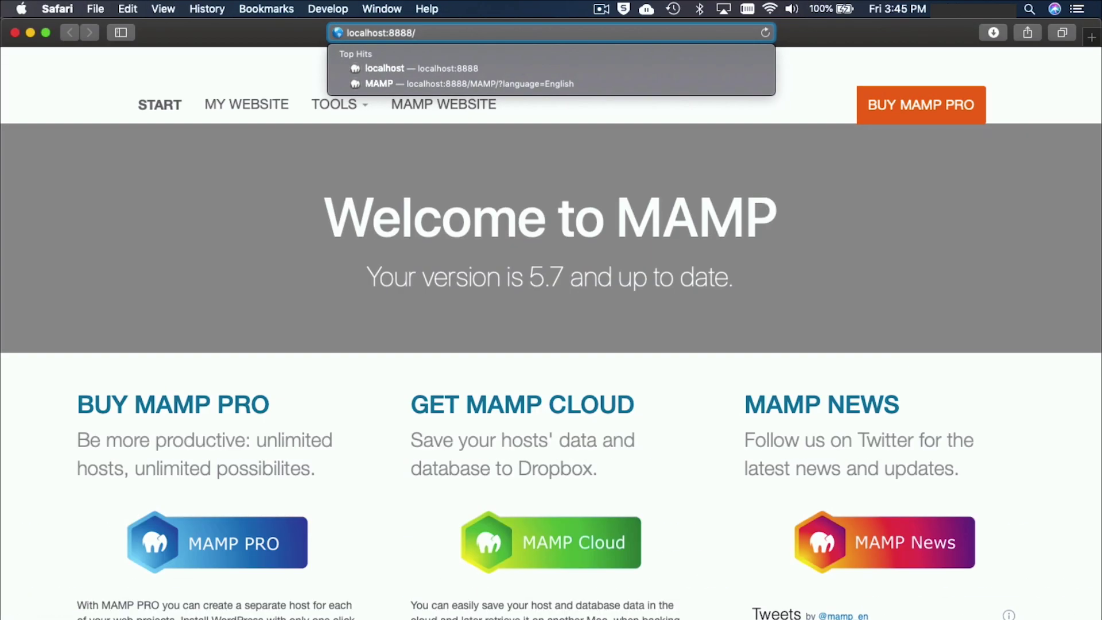
{"action": "key", "text": "Return"}
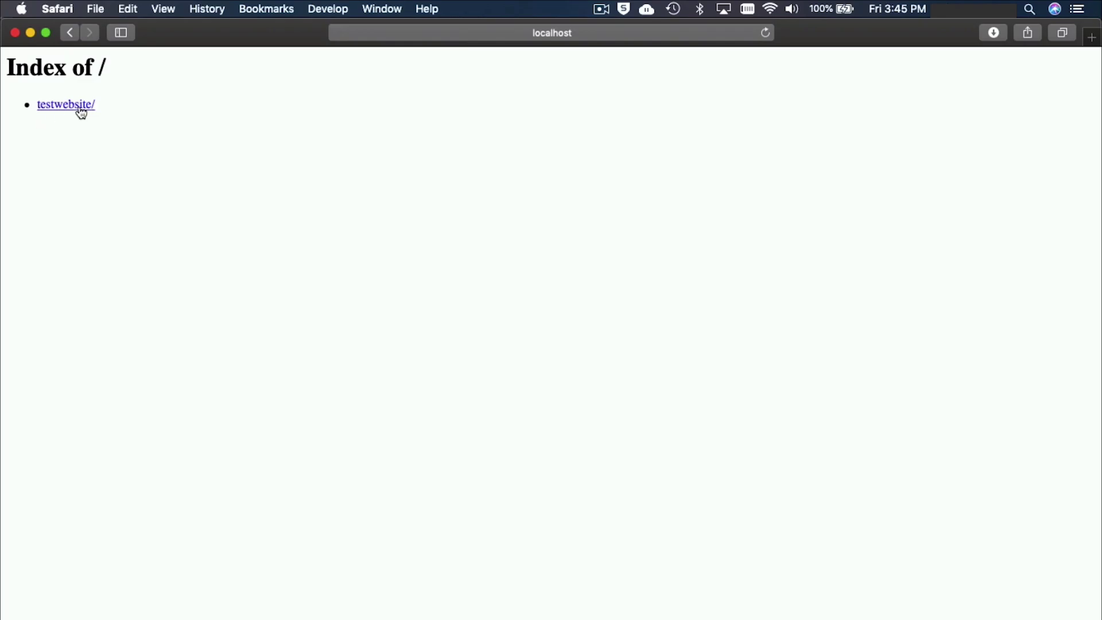
{"action": "left_click", "coordinate": [81, 108]}
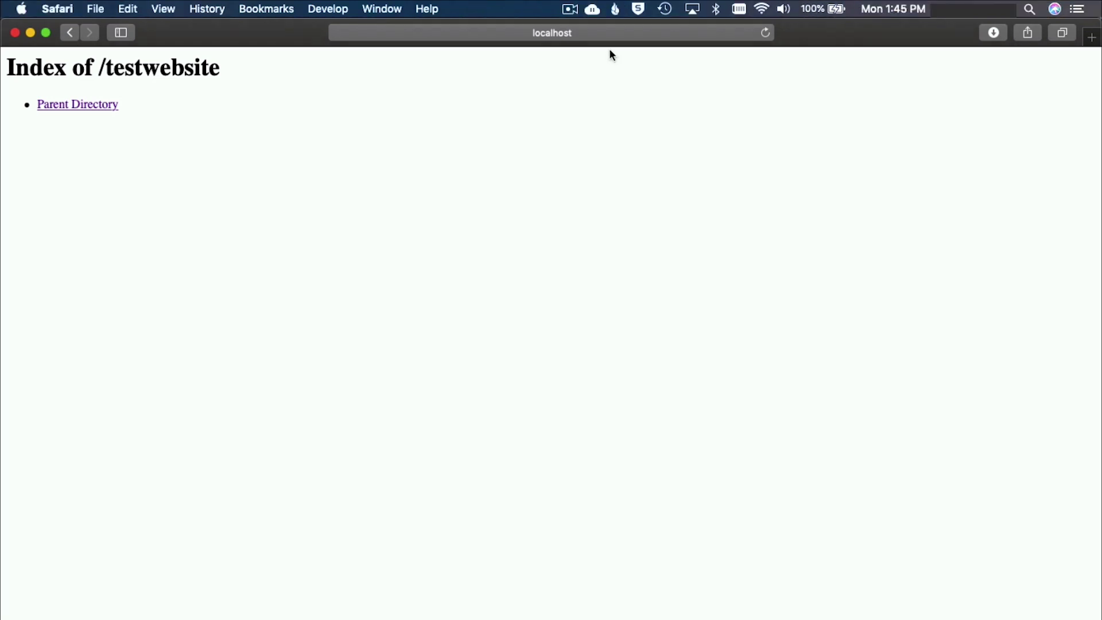
{"action": "key", "text": "super+t"}
{"action": "type", "text": "wordpress.org"}
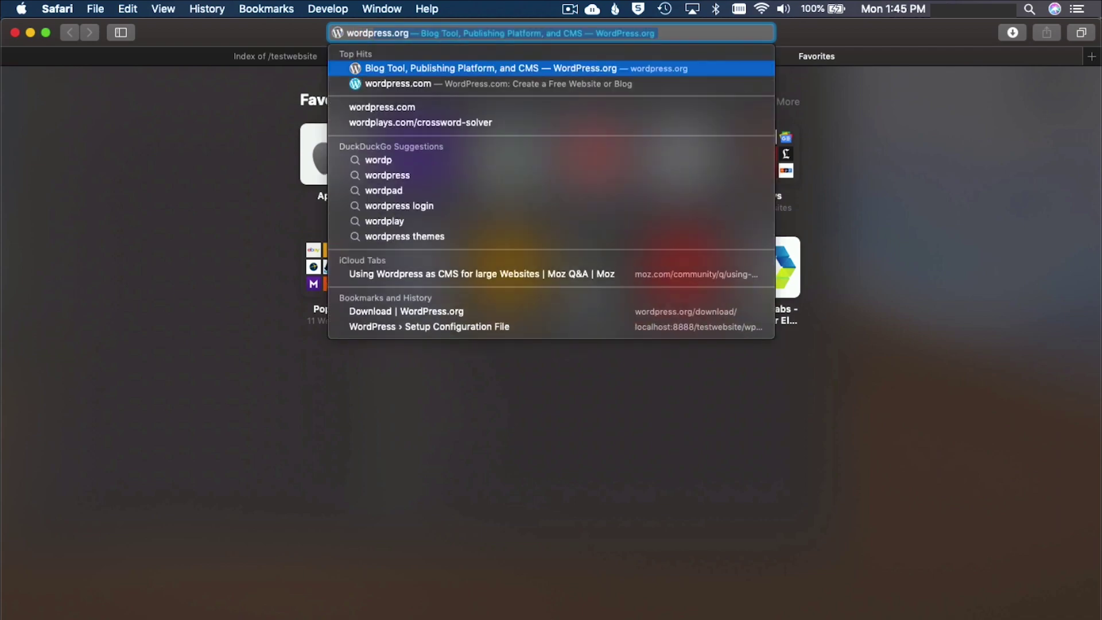
Download WordPress 5.3.2 from wordpress.org's Get WordPress page, then return to Finder.
{"action": "key", "text": "Return"}
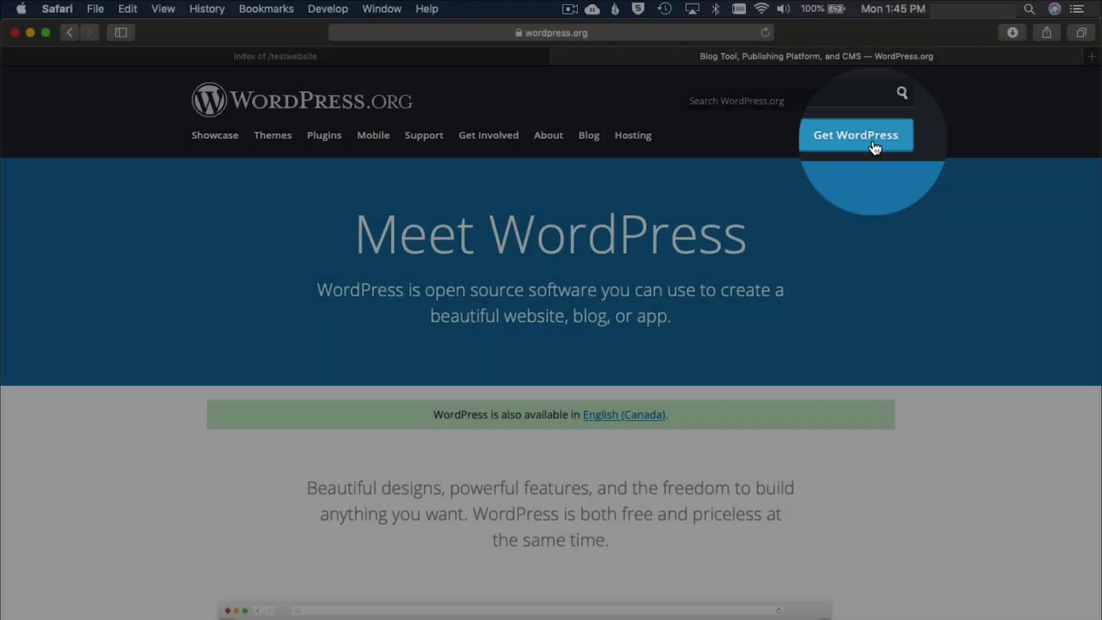
{"action": "left_click", "coordinate": [873, 145]}
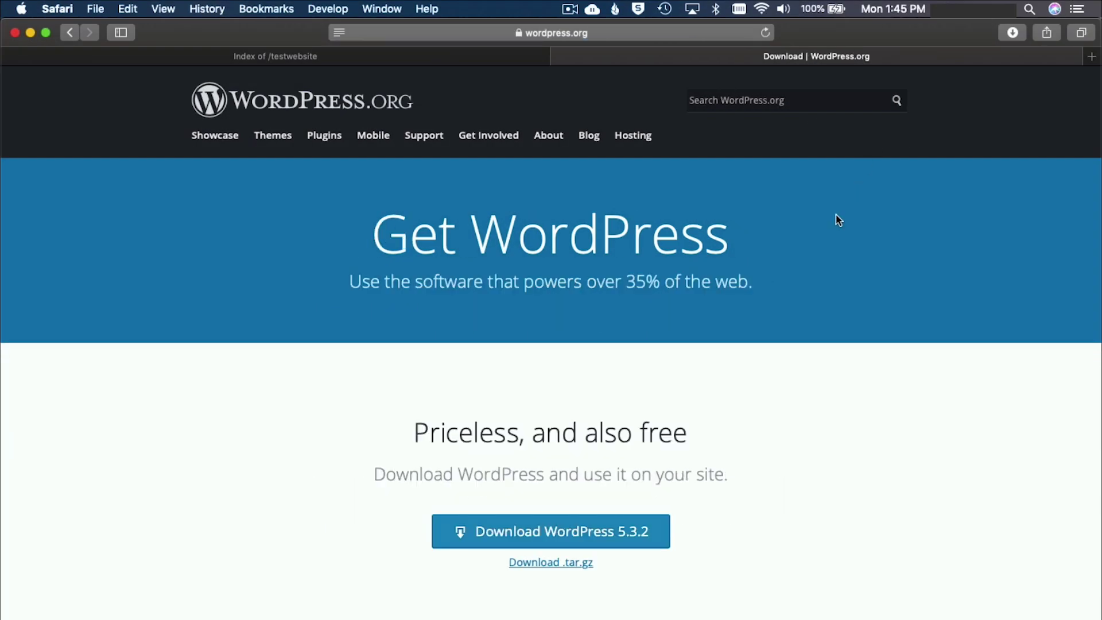
{"action": "scroll", "coordinate": [838, 219], "scroll_direction": "down", "scroll_amount": 5}
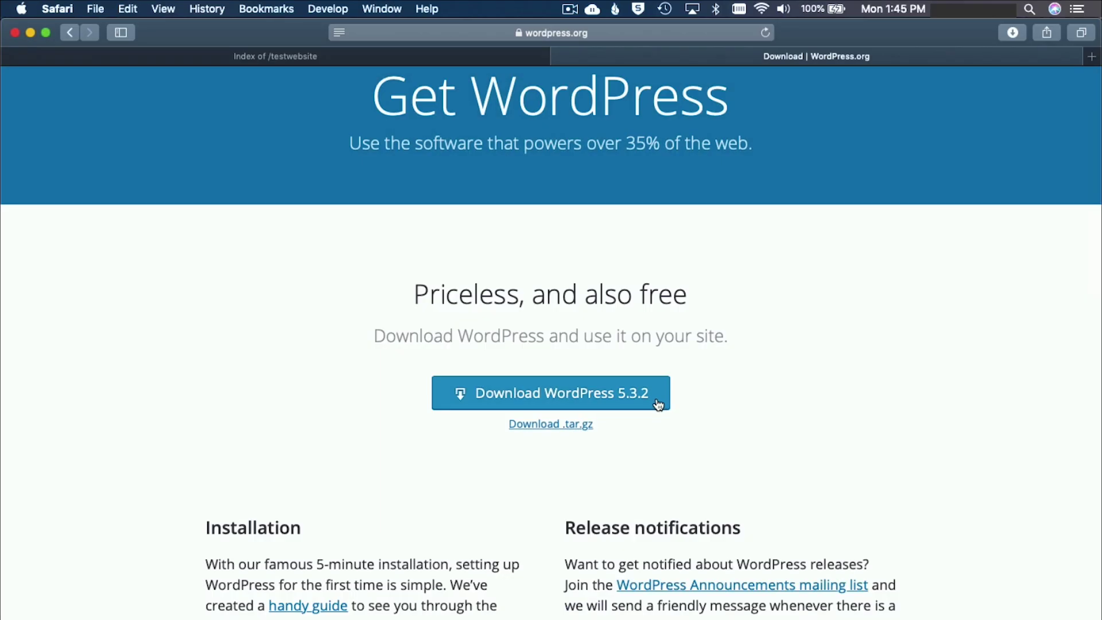
{"action": "left_click", "coordinate": [660, 409]}
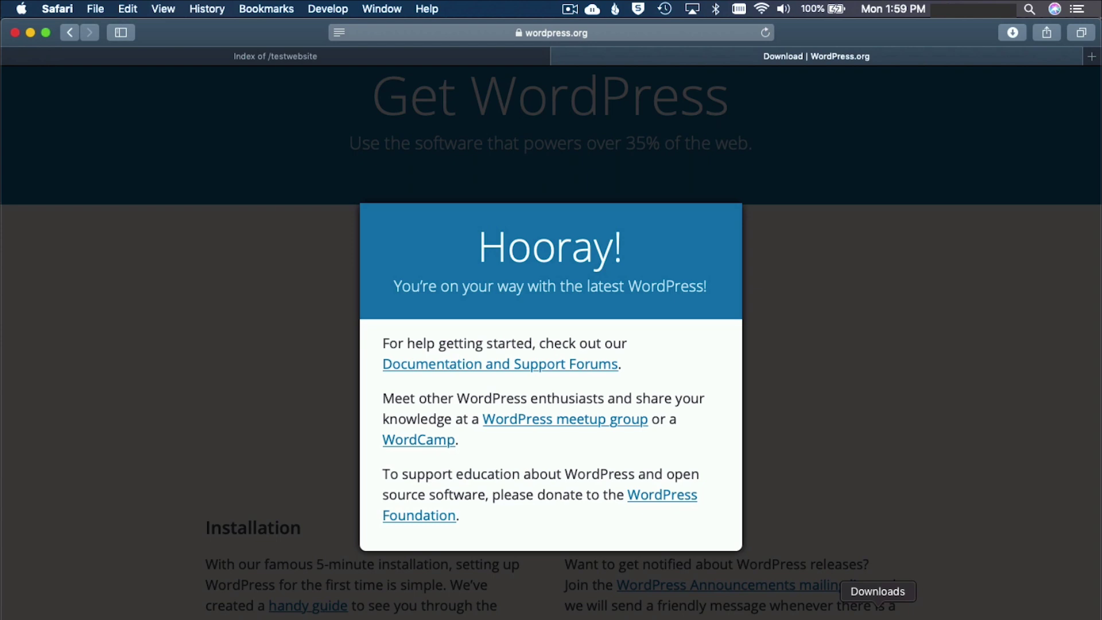
{"action": "left_click", "coordinate": [877, 606]}
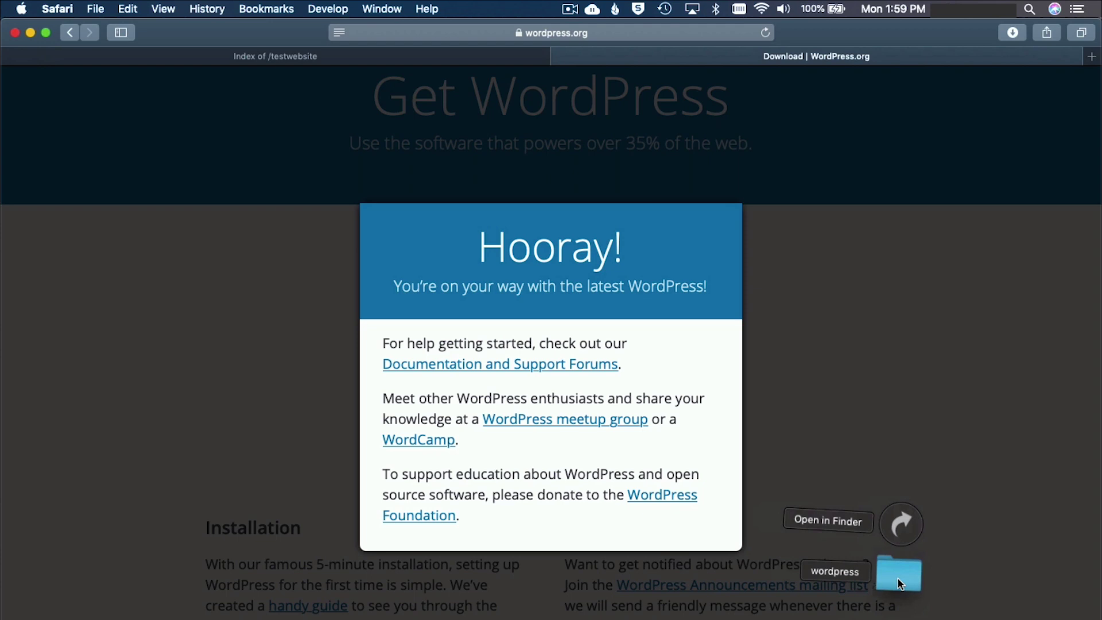
{"action": "key", "text": "super+Tab"}
{"action": "key", "text": "super+shift+Tab"}
{"action": "key", "text": "super+Tab"}
{"action": "key", "text": "super+Tab"}
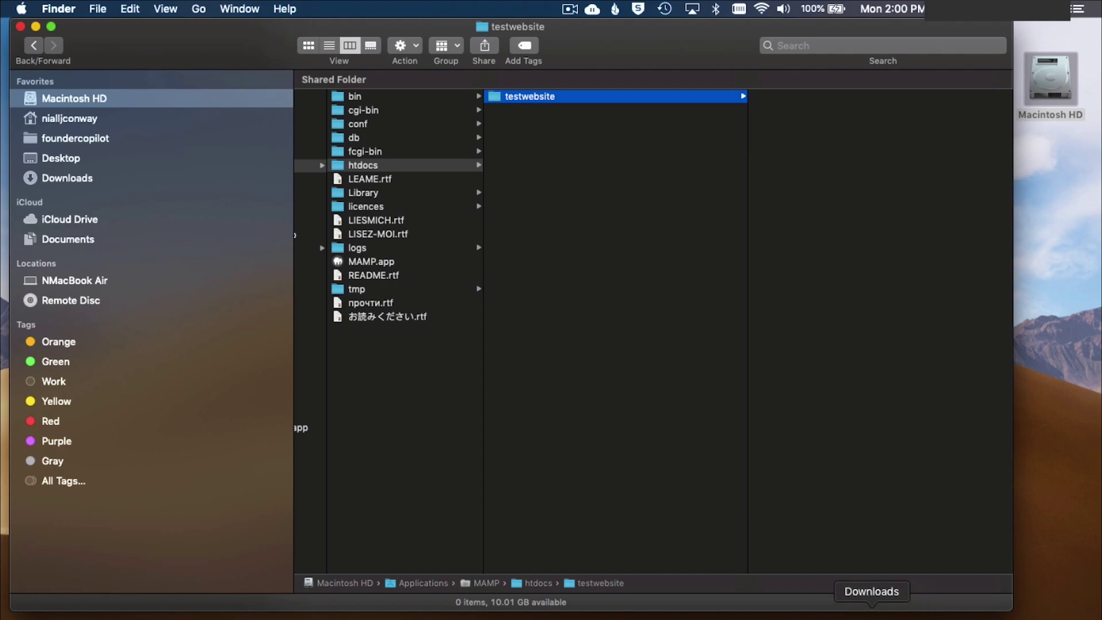
Drag the downloaded wordpress folder from the Downloads stack into testwebsite.
{"action": "left_click", "coordinate": [879, 609]}
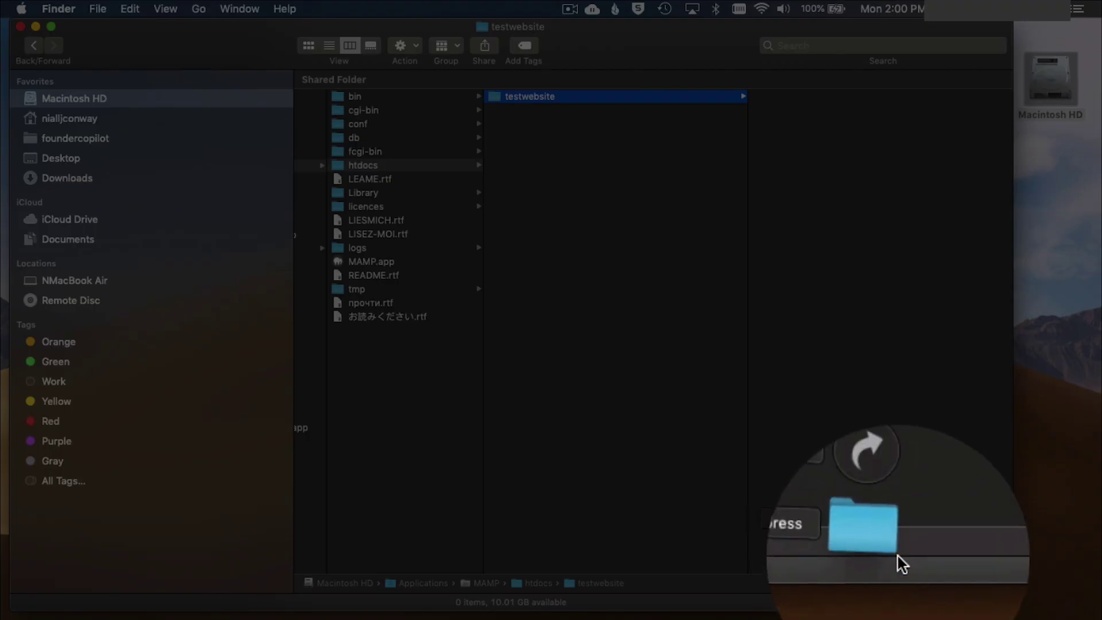
{"action": "left_click_drag", "start_coordinate": [898, 560], "coordinate": [802, 165]}
{"action": "left_click_drag", "start_coordinate": [751, 230], "coordinate": [746, 236]}
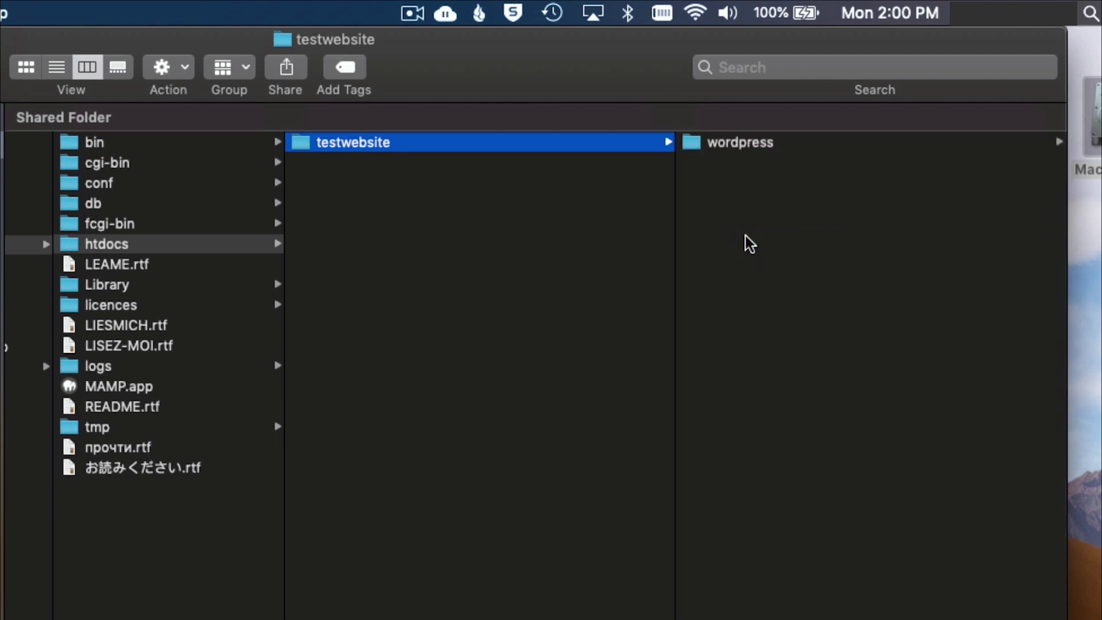
{"action": "scroll", "coordinate": [594, 230], "scroll_direction": "left", "scroll_amount": 5}
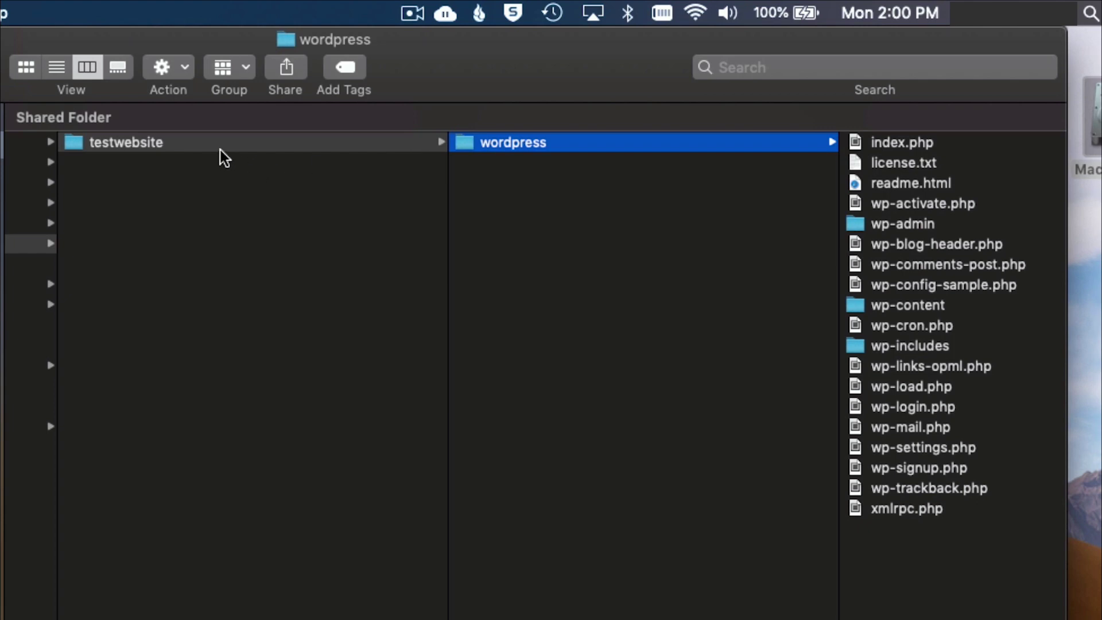
Select all 19 WordPress files, index.php onward, and move them directly into testwebsite.
{"action": "left_click", "coordinate": [876, 143]}
{"action": "left_click", "coordinate": [450, 508], "text": "shift"}
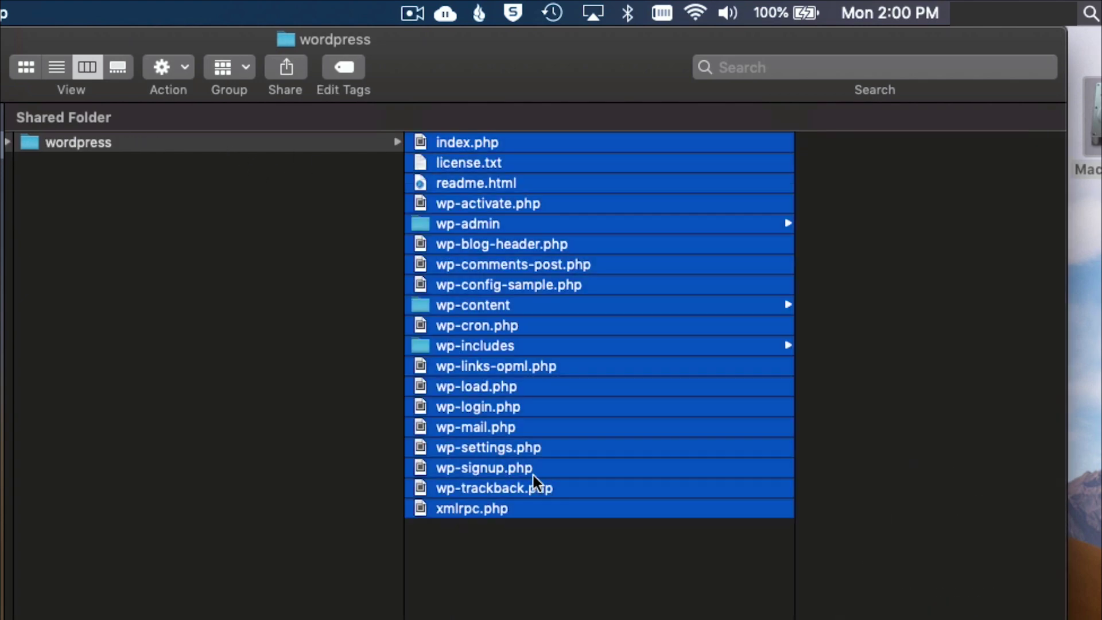
{"action": "scroll", "coordinate": [532, 476], "scroll_direction": "left", "scroll_amount": 5}
{"action": "scroll", "coordinate": [690, 409], "scroll_direction": "left", "scroll_amount": 3}
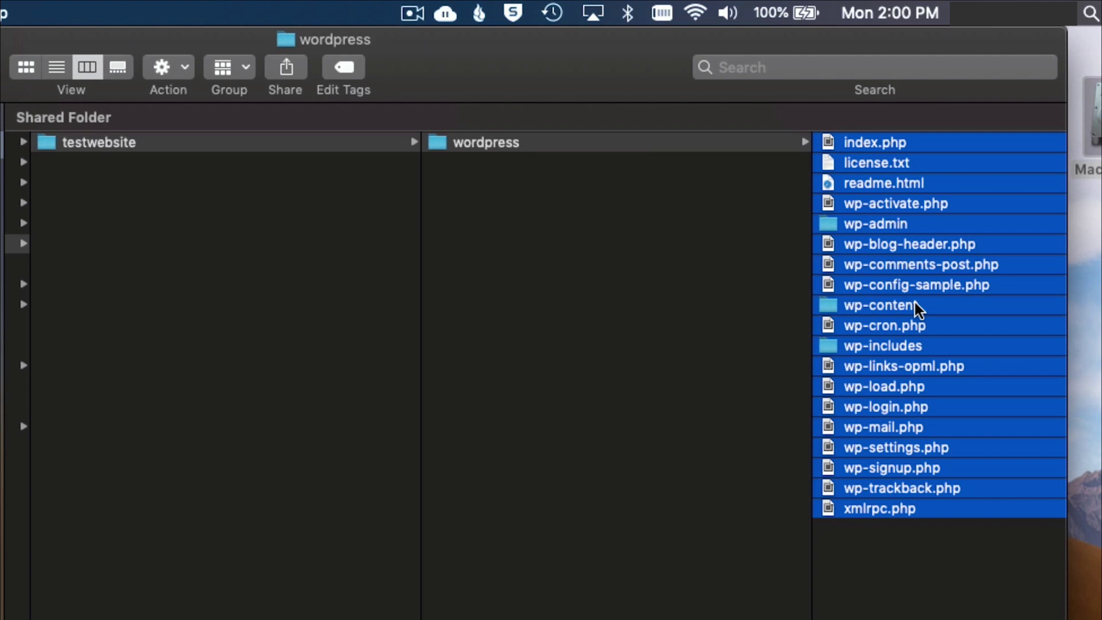
{"action": "left_click_drag", "start_coordinate": [915, 302], "coordinate": [519, 216]}
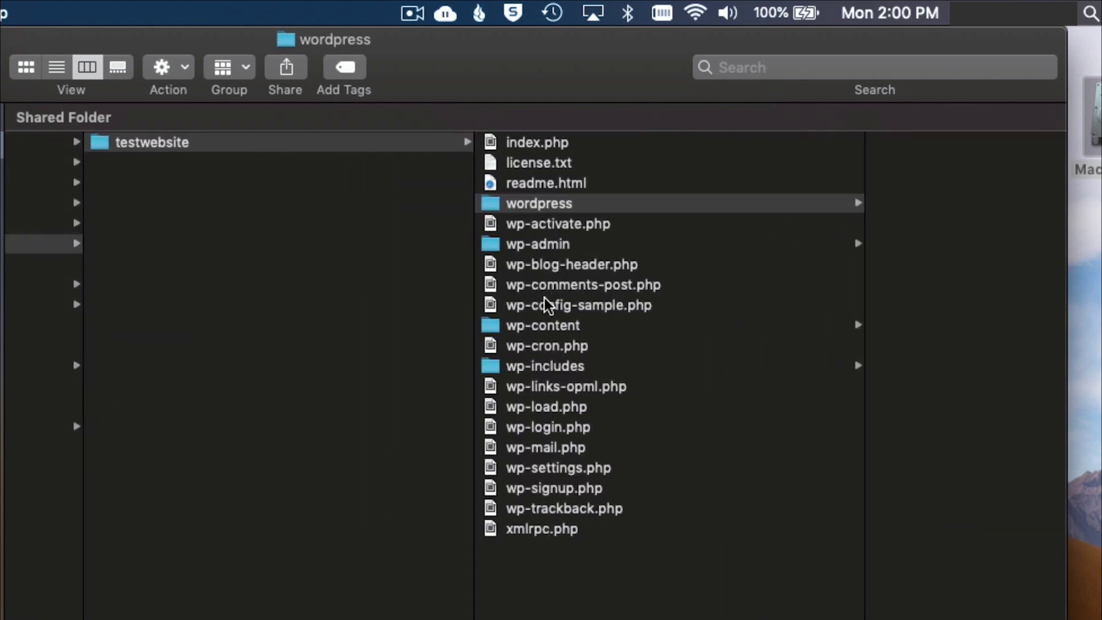
Move the empty wordpress folder to the Trash and return to Safari's Index of /testwebsite tab.
{"action": "left_click", "coordinate": [598, 208]}
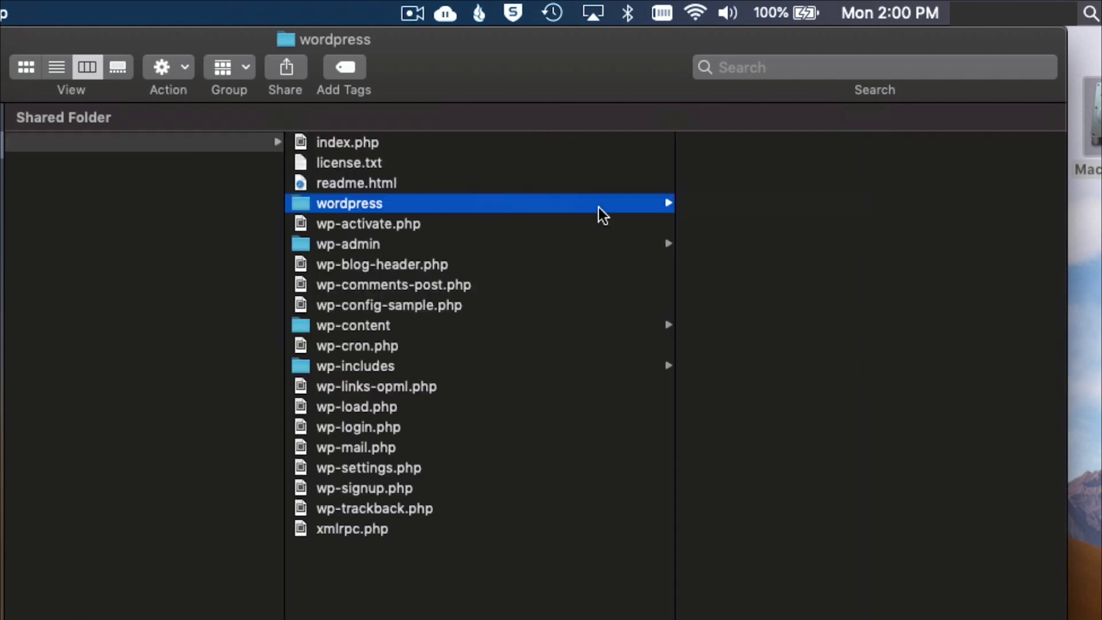
{"action": "right_click", "coordinate": [460, 205]}
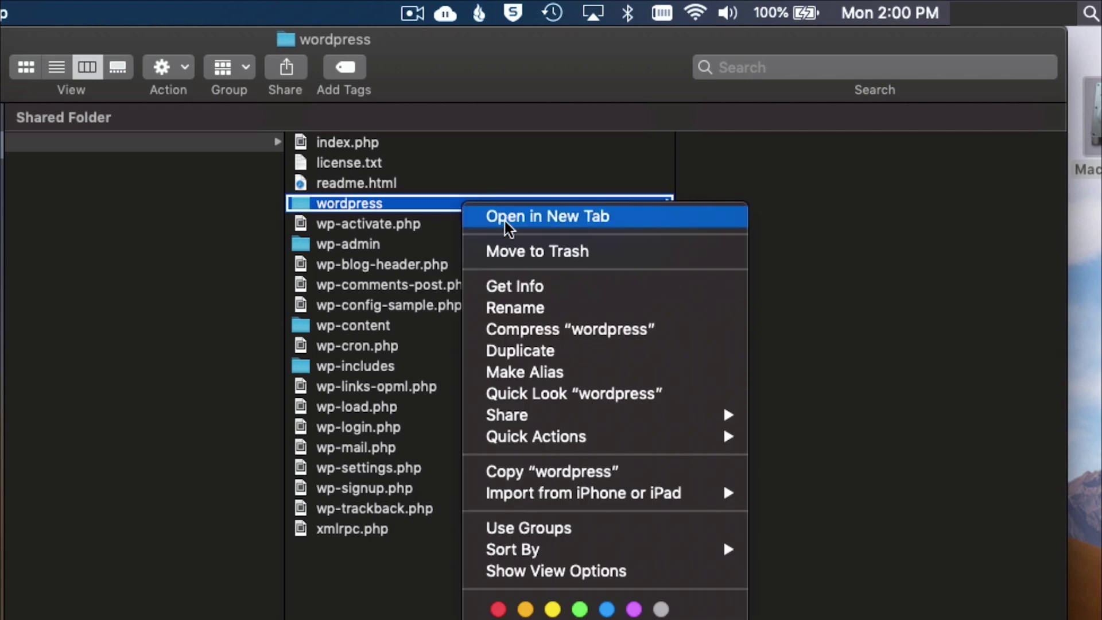
{"action": "left_click", "coordinate": [505, 254]}
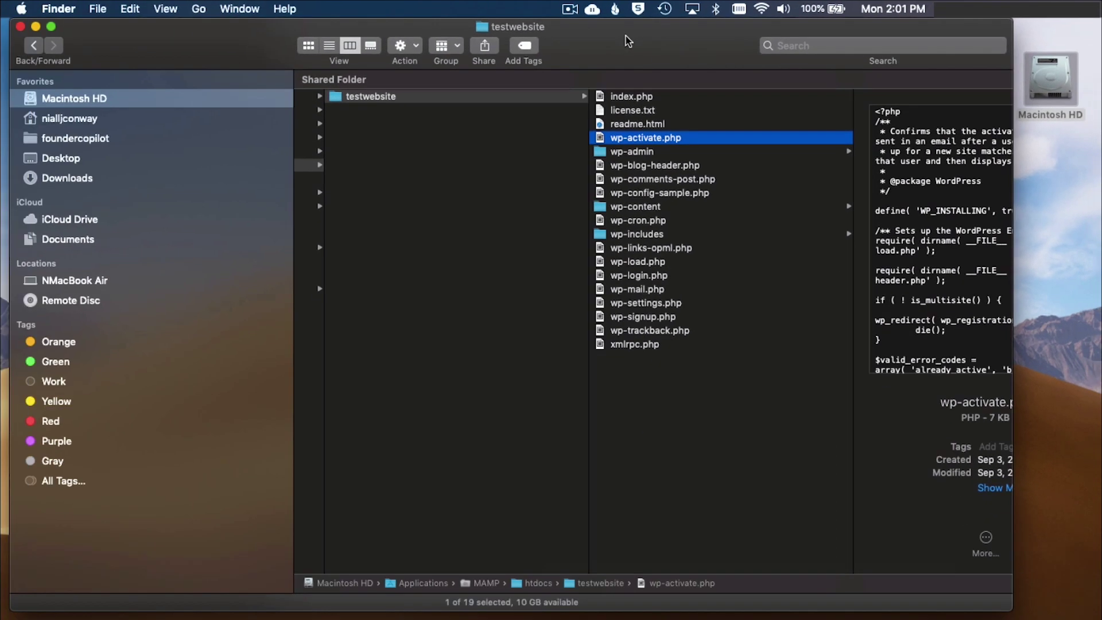
{"action": "key", "text": "cmd+Tab"}
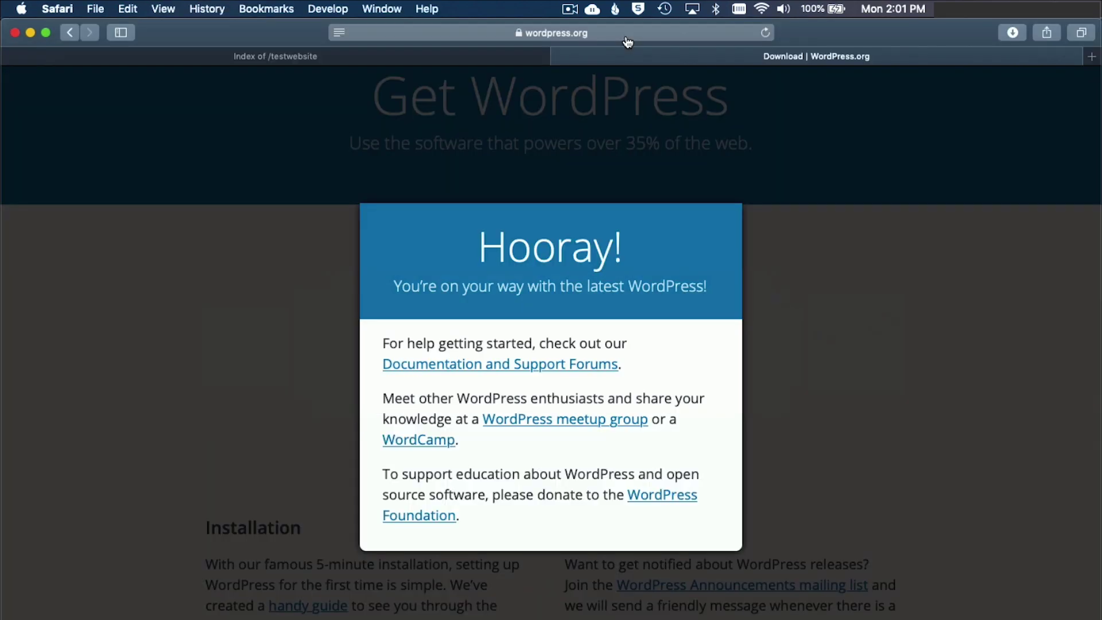
{"action": "left_click", "coordinate": [475, 53]}
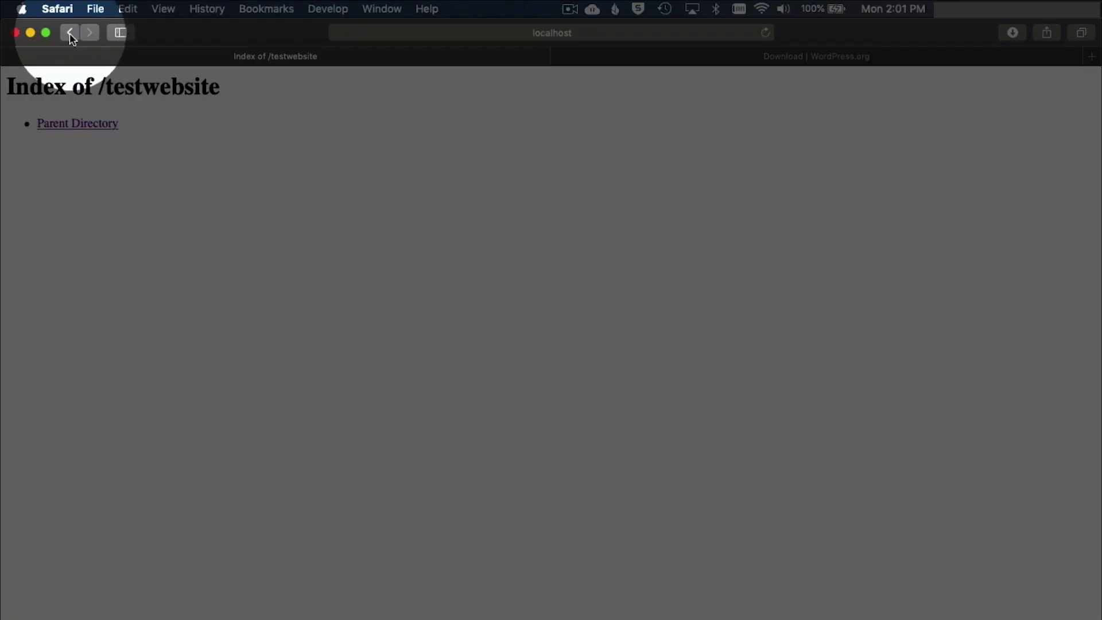
Go back to the localhost root listing and open the testwebsite/ folder.
{"action": "left_click", "coordinate": [69, 33]}
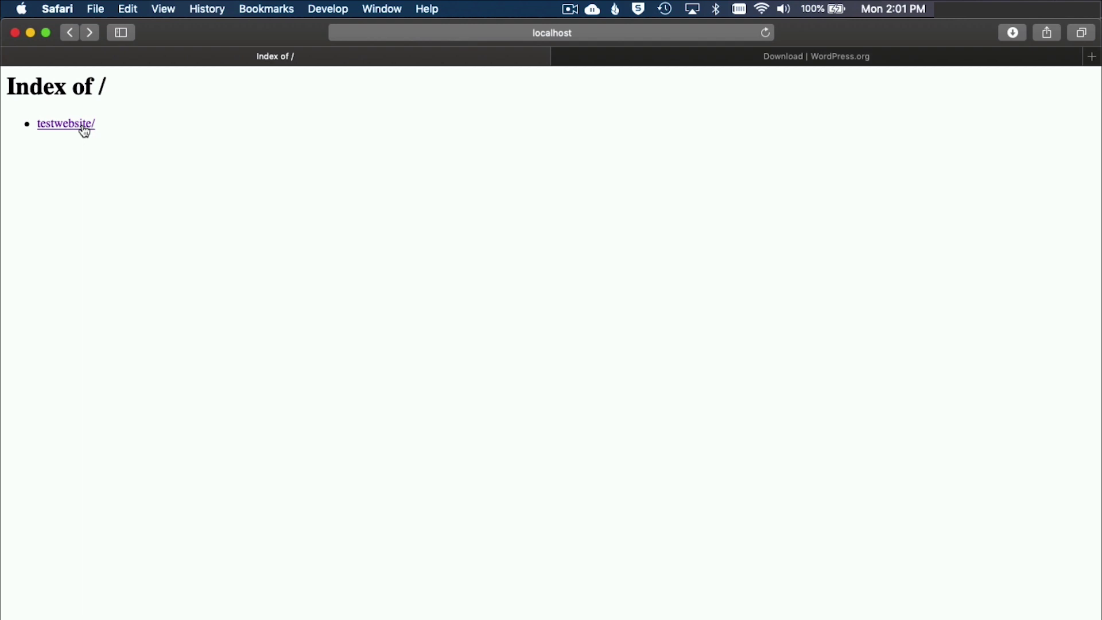
{"action": "left_click", "coordinate": [82, 124]}
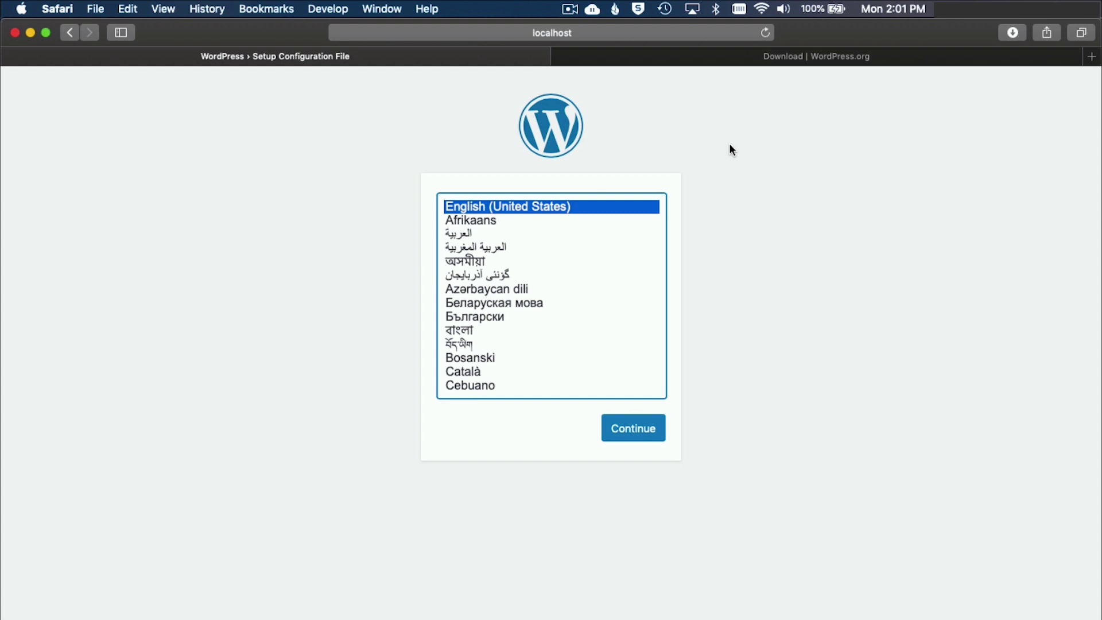
Select English (United States) as the install language and continue to the database information page.
{"action": "left_click", "coordinate": [666, 34]}
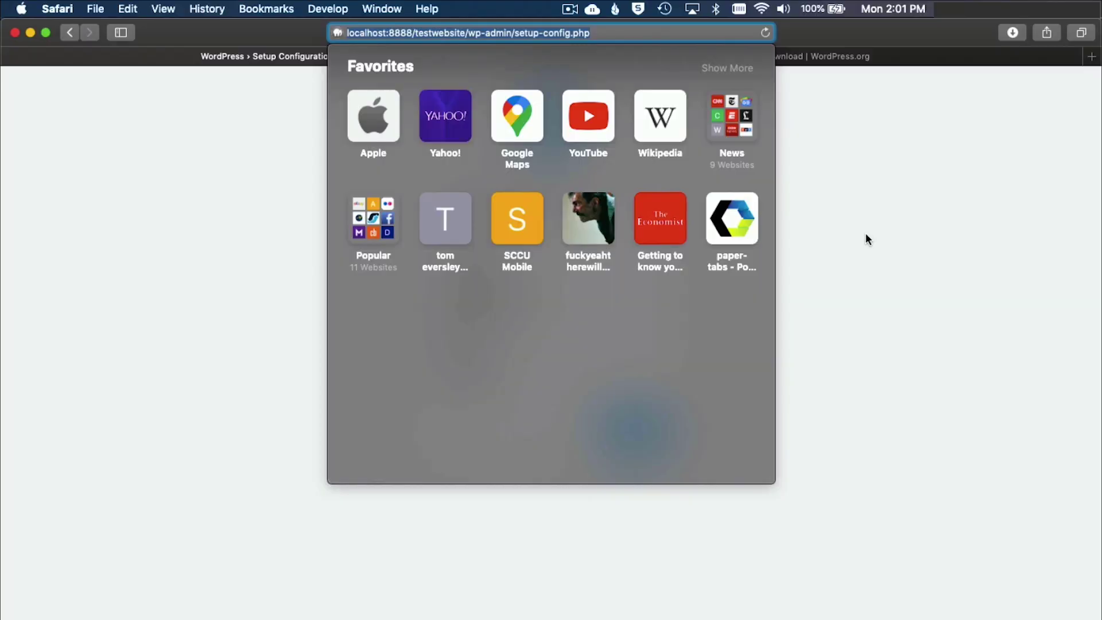
{"action": "left_click", "coordinate": [802, 238]}
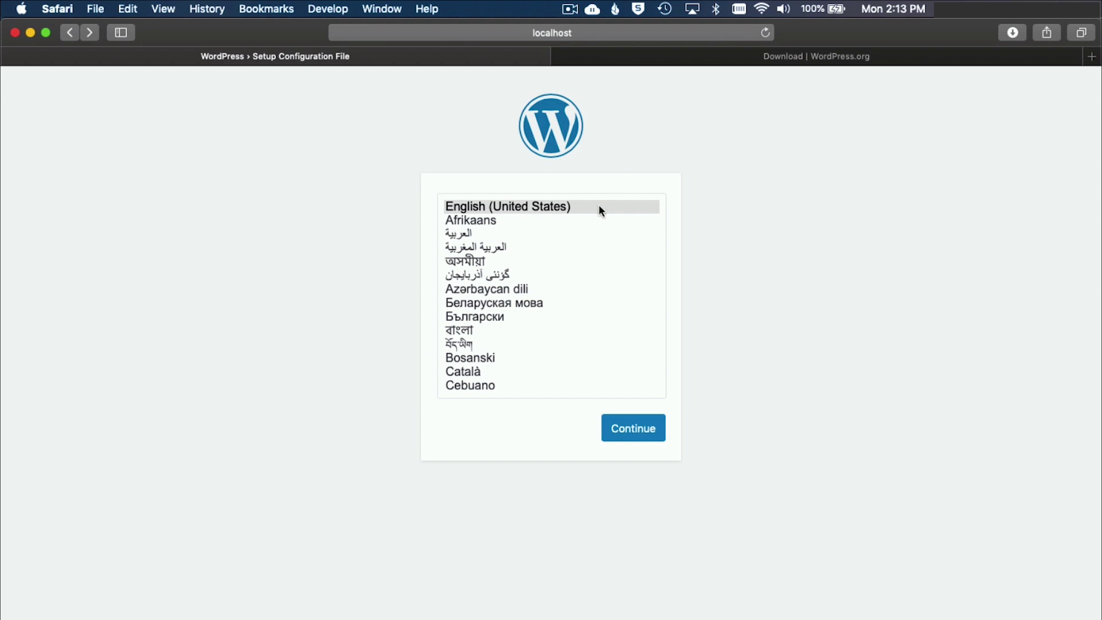
{"action": "left_click", "coordinate": [600, 207]}
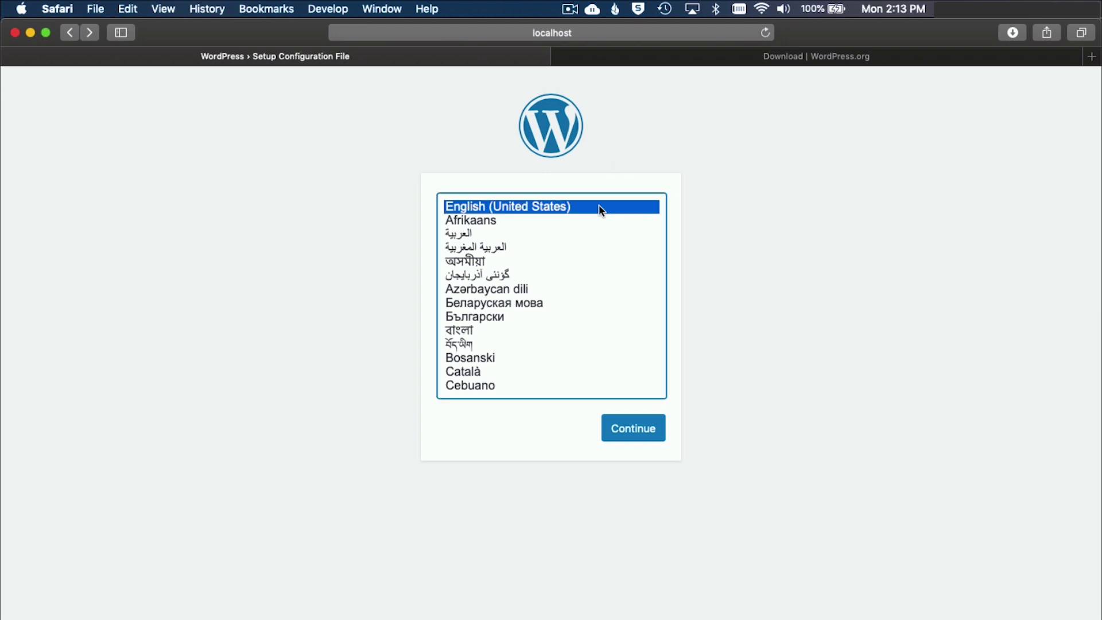
{"action": "left_click", "coordinate": [643, 439]}
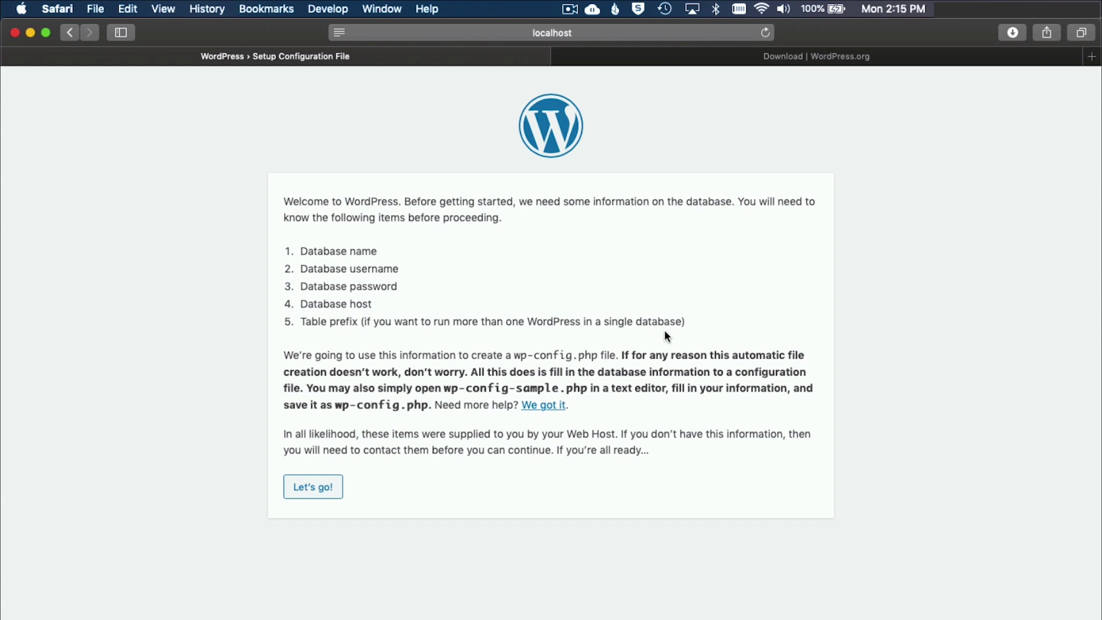
Switch to MAMP and open the WebStart page showing MySQL details: host localhost, port 8889.
{"action": "key", "text": "super+Tab"}
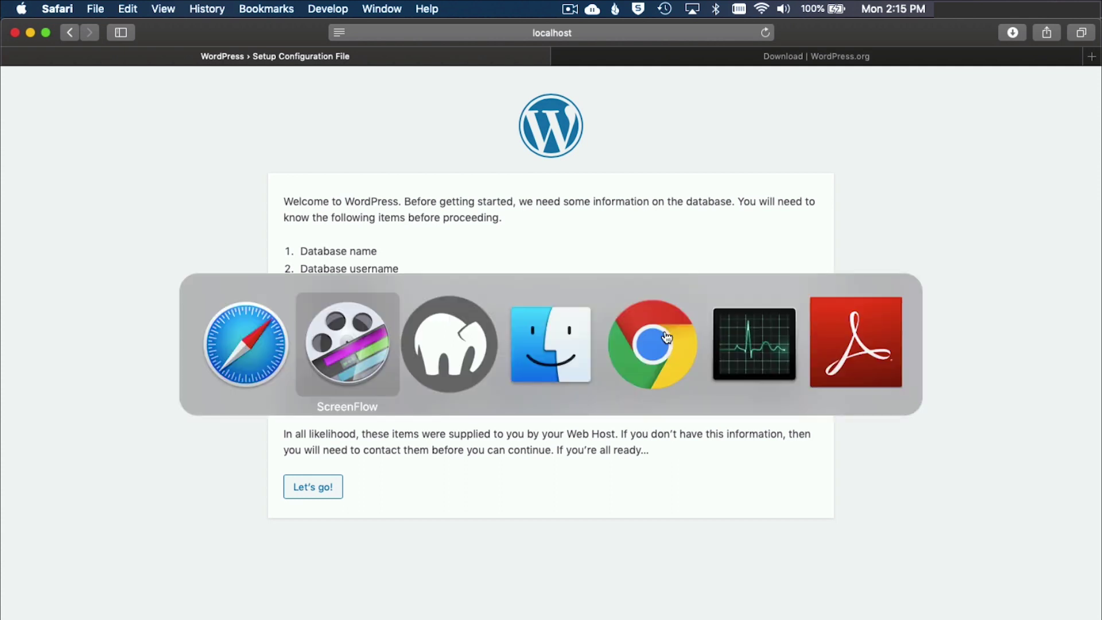
{"action": "key", "text": "super+Tab"}
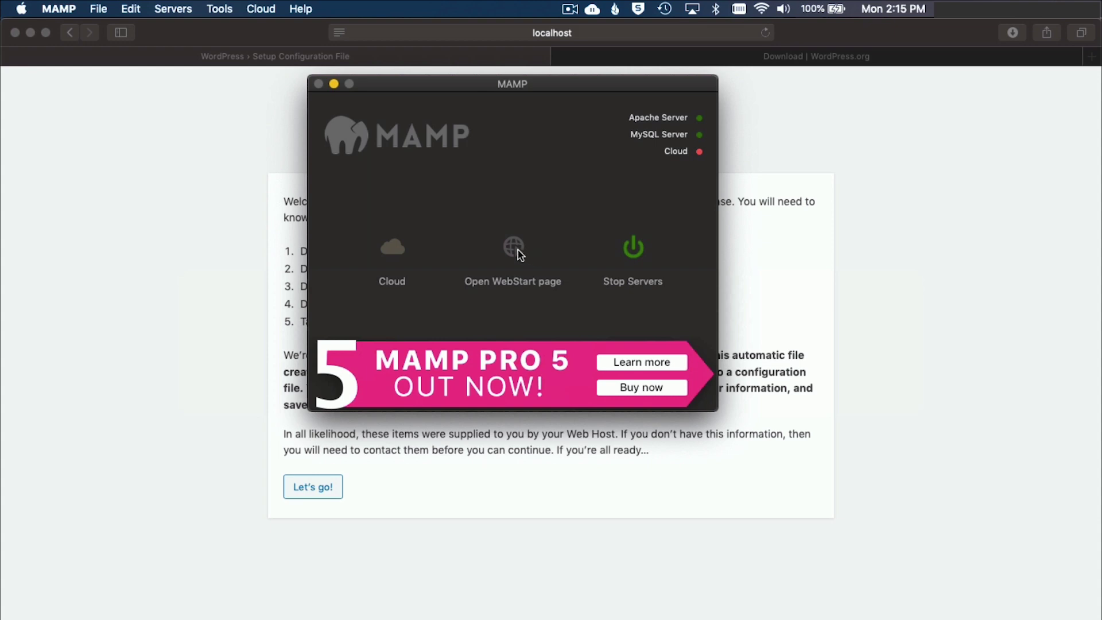
{"action": "left_click", "coordinate": [518, 248]}
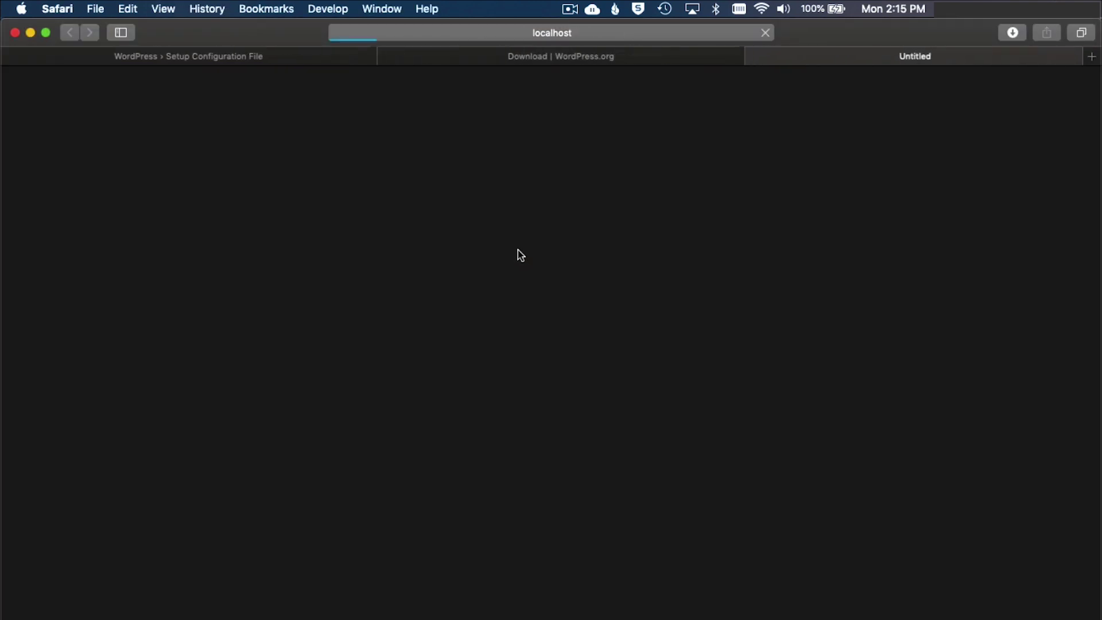
{"action": "scroll", "coordinate": [606, 261], "scroll_direction": "down", "scroll_amount": 10}
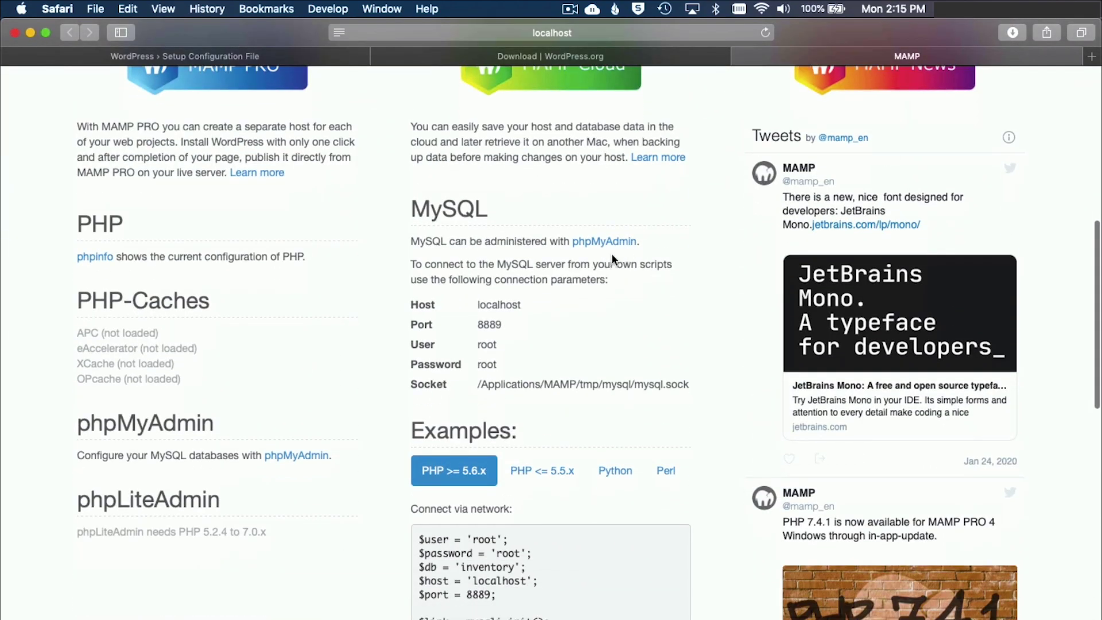
{"action": "scroll", "coordinate": [654, 251], "scroll_direction": "up", "scroll_amount": 2}
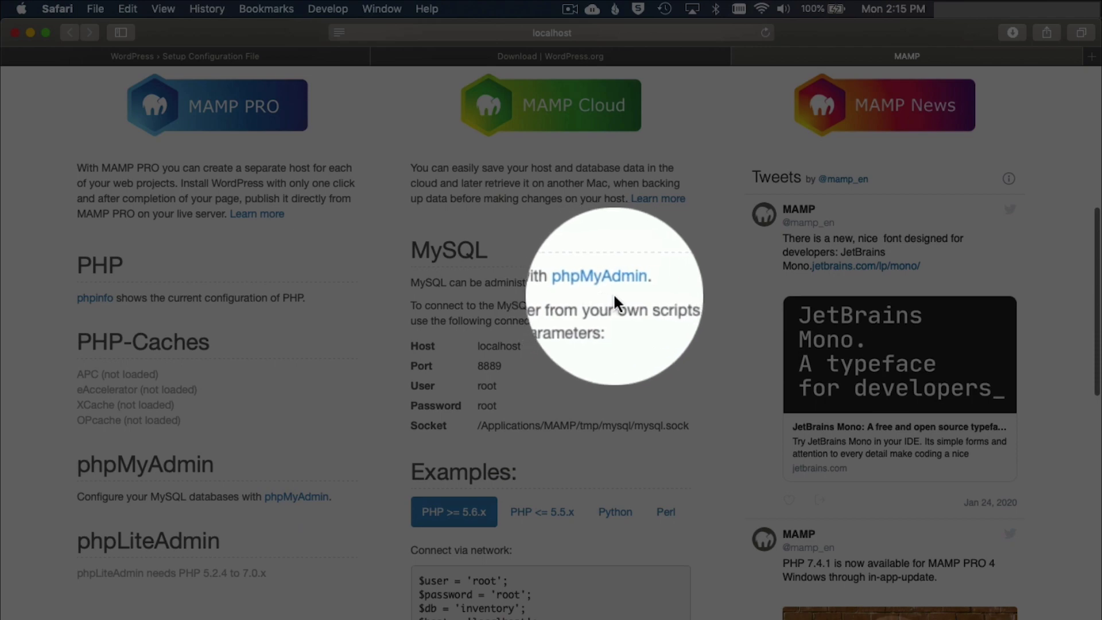
{"action": "scroll", "coordinate": [632, 291], "scroll_direction": "up", "scroll_amount": 8}
{"action": "scroll", "coordinate": [632, 290], "scroll_direction": "down", "scroll_amount": 8}
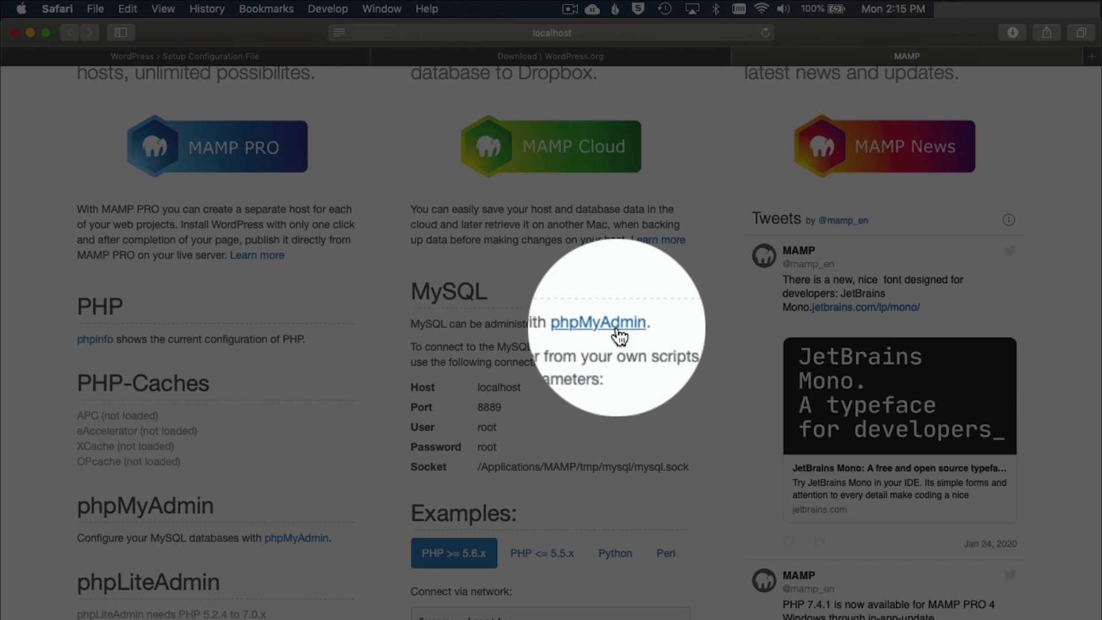
Open phpMyAdmin from the MAMP start page and close the WordPress.org download tab.
{"action": "left_click", "coordinate": [600, 328]}
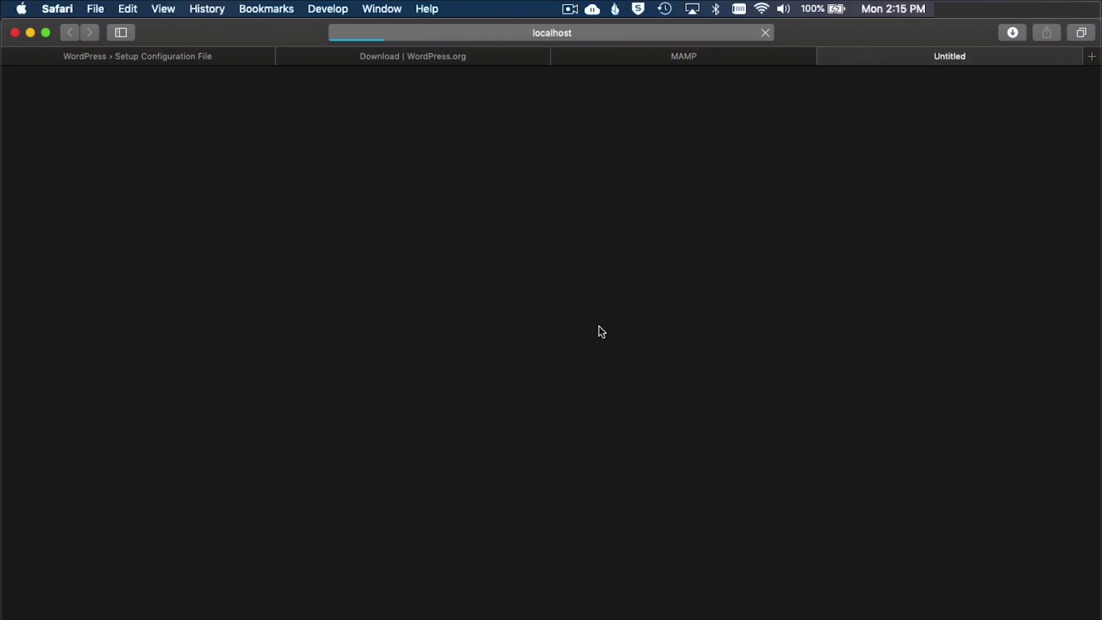
{"action": "left_click", "coordinate": [389, 59]}
{"action": "left_click", "coordinate": [285, 57]}
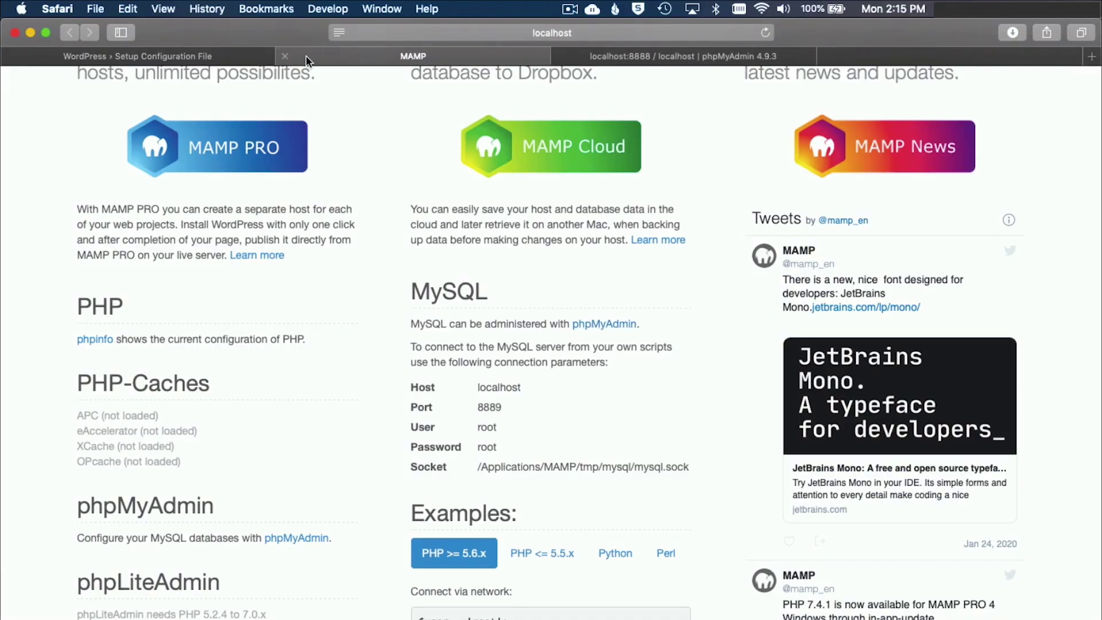
{"action": "left_click", "coordinate": [208, 56]}
{"action": "left_click", "coordinate": [379, 57]}
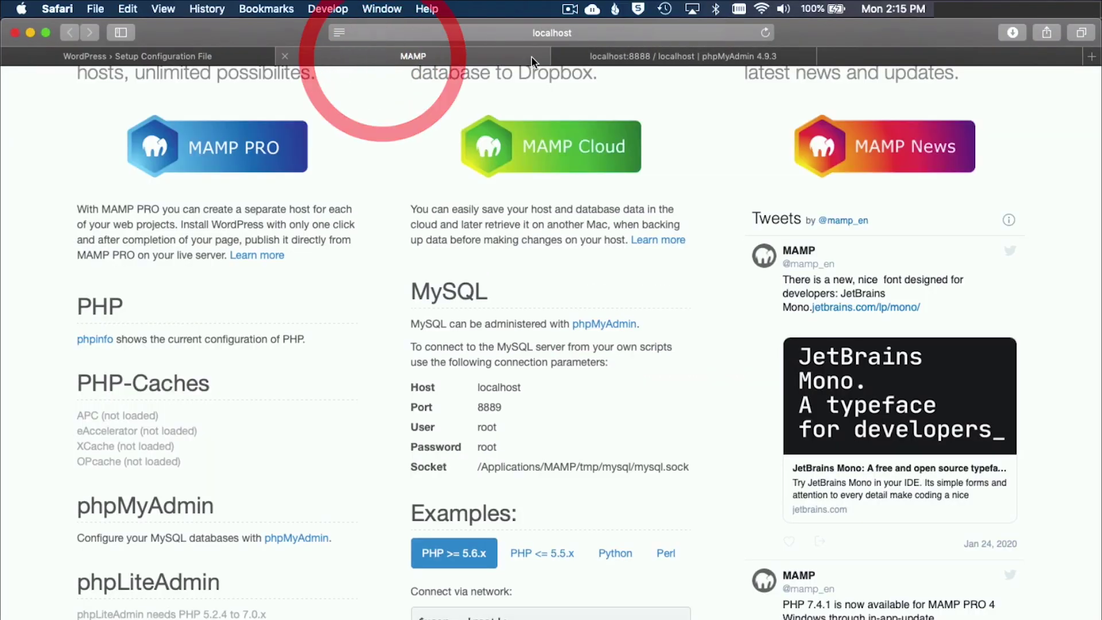
{"action": "left_click", "coordinate": [847, 56]}
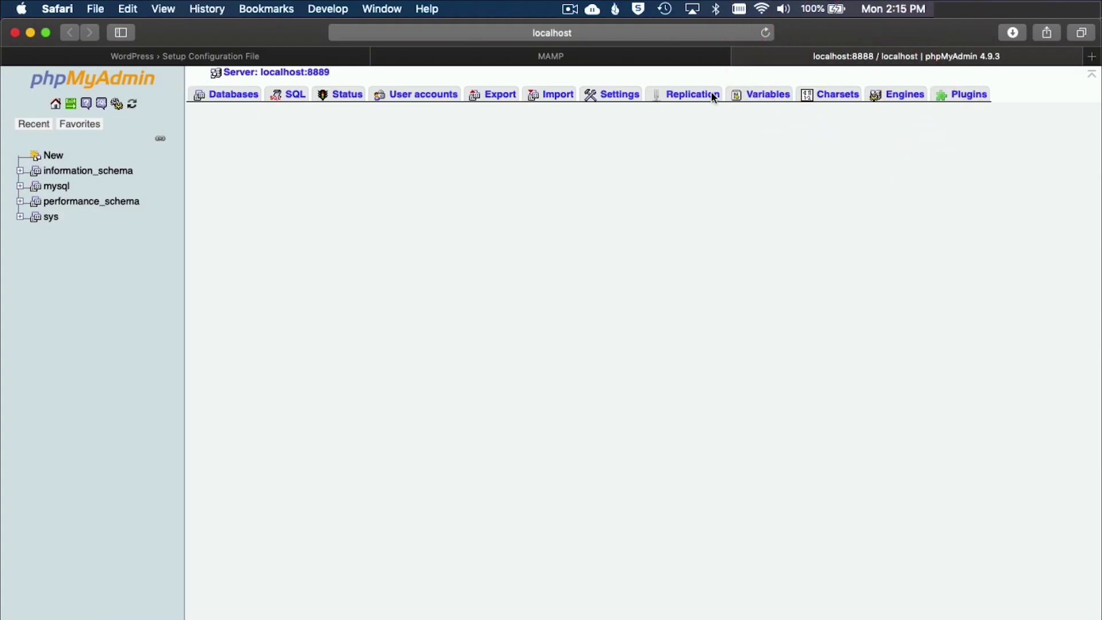
{"action": "left_click", "coordinate": [636, 57]}
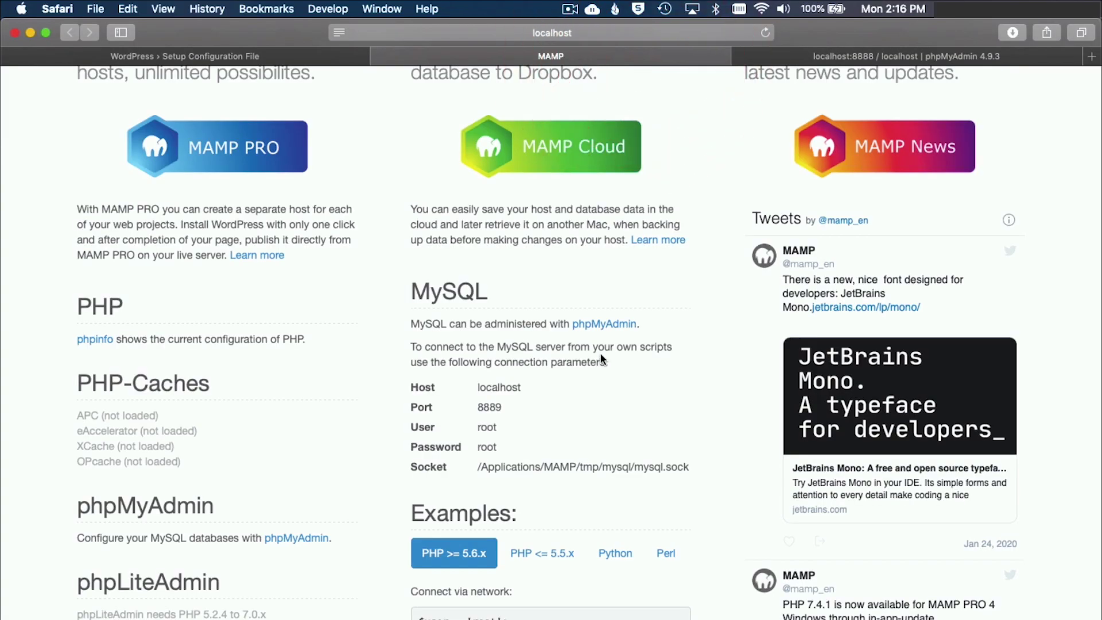
{"action": "left_click", "coordinate": [602, 325]}
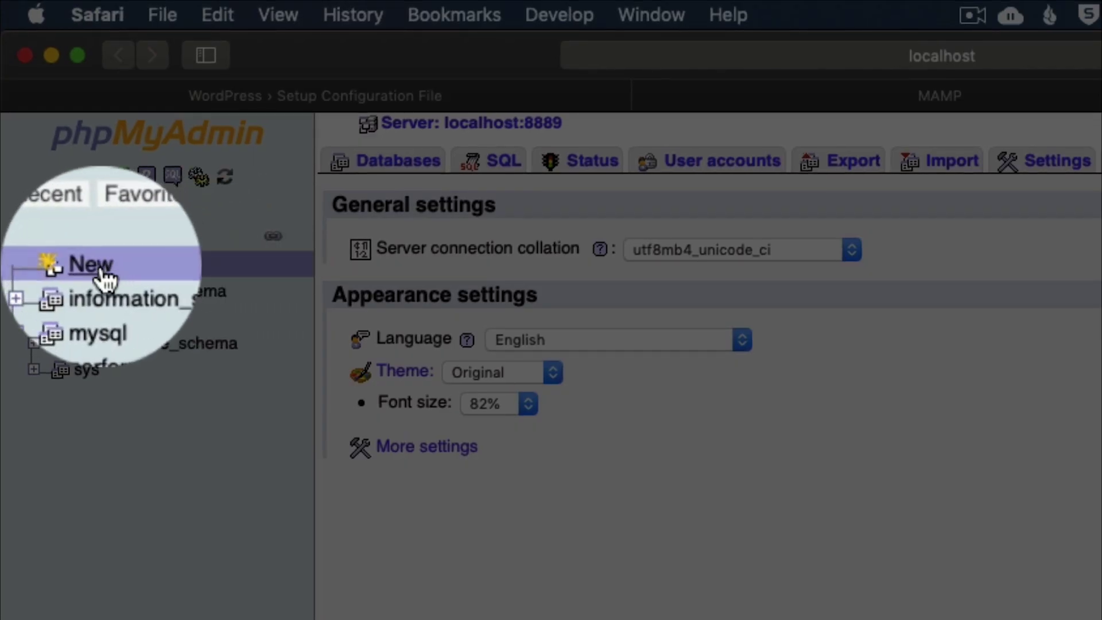
Create a new phpMyAdmin database named testwebsite_db.
{"action": "left_click", "coordinate": [98, 265]}
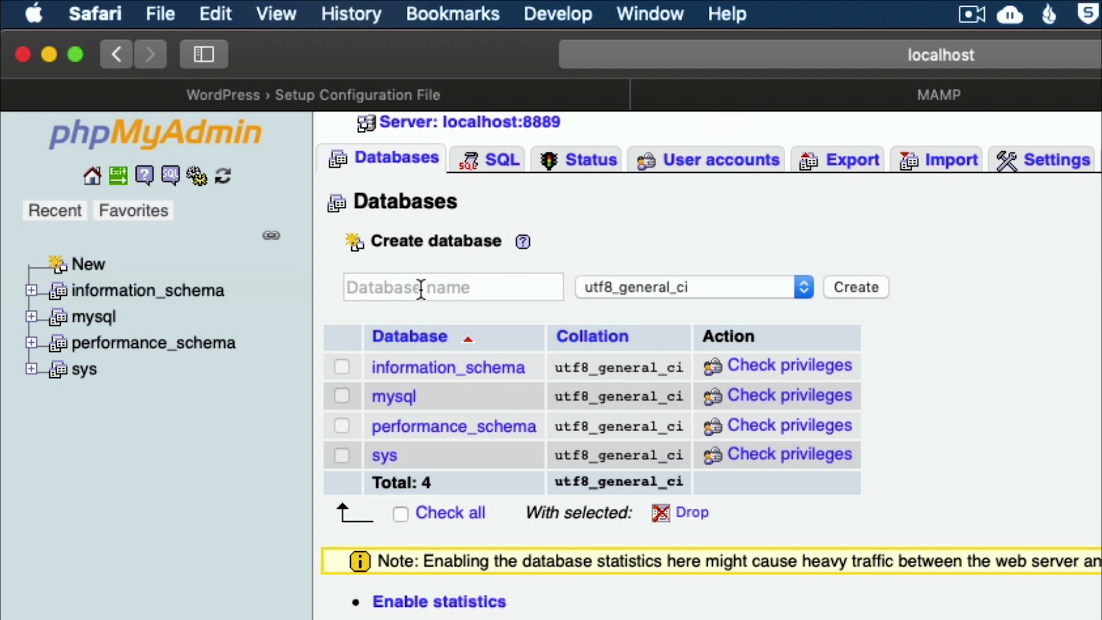
{"action": "left_click", "coordinate": [421, 289]}
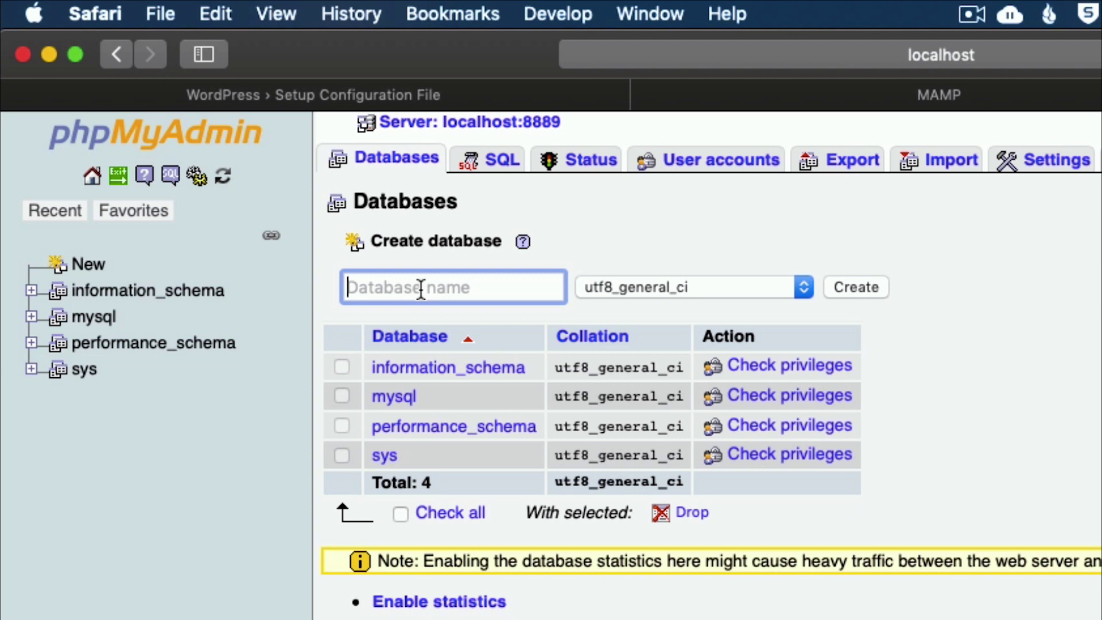
{"action": "type", "text": "test"}
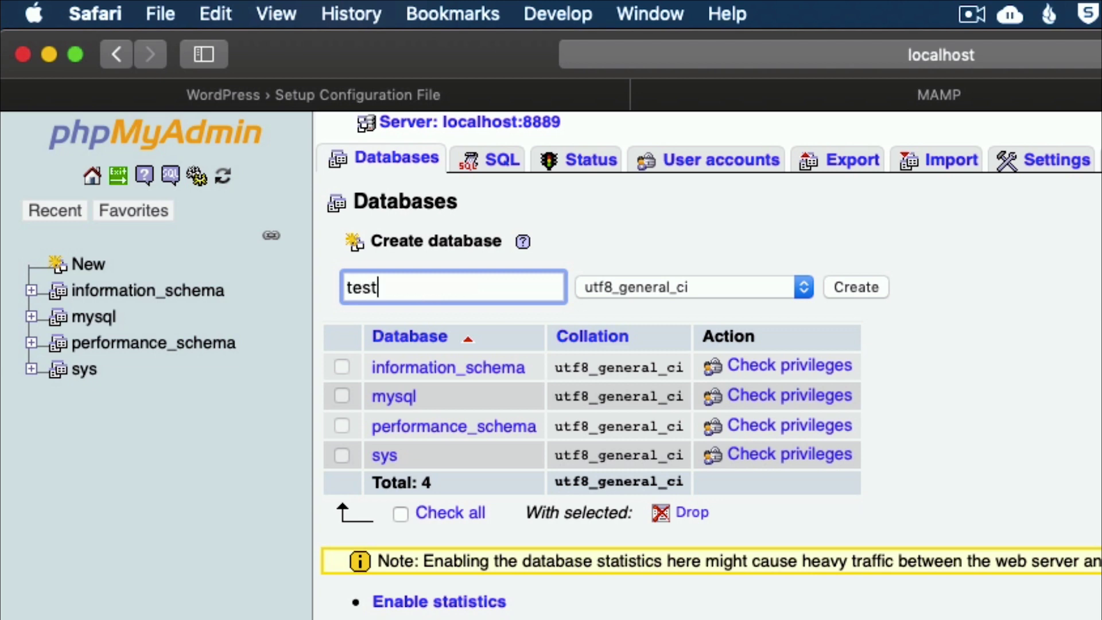
{"action": "type", "text": "website_"}
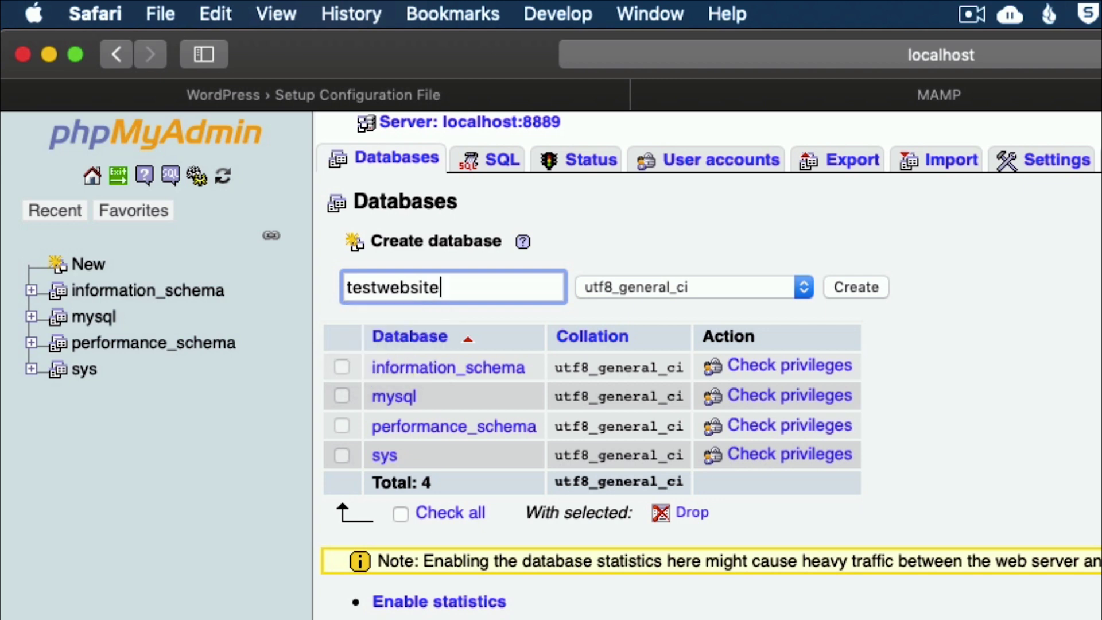
{"action": "type", "text": "db"}
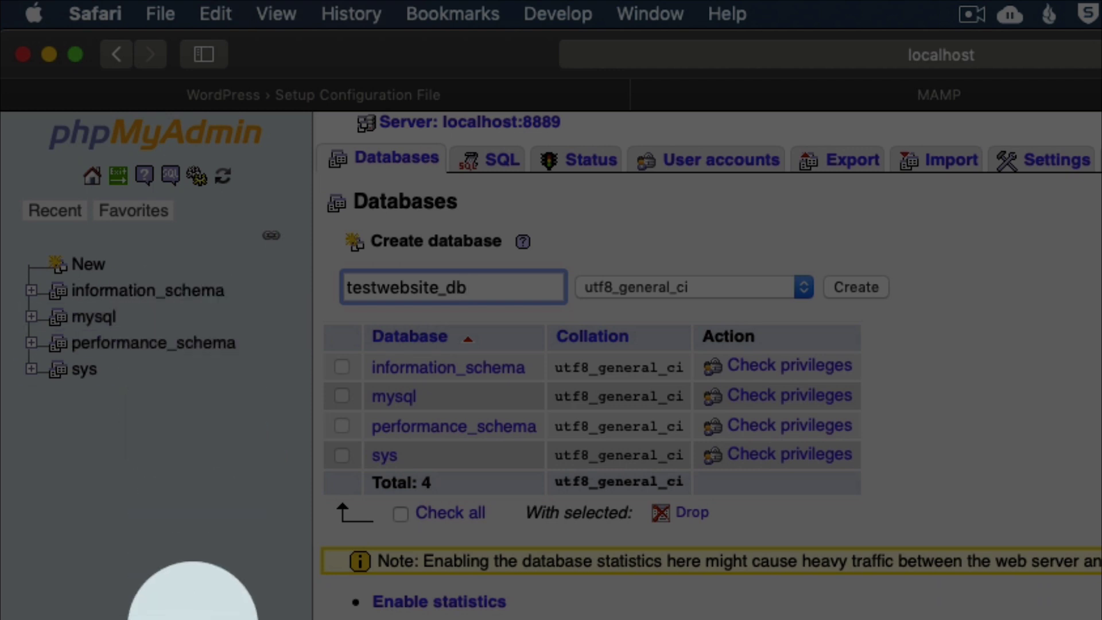
{"action": "left_click", "coordinate": [858, 287]}
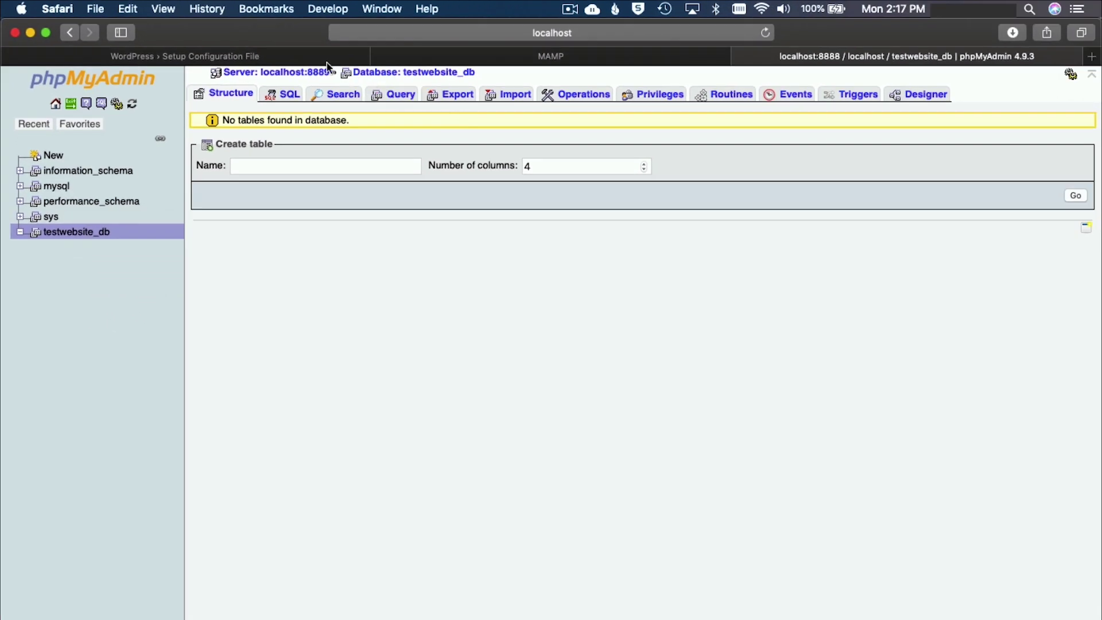
{"action": "left_click", "coordinate": [309, 60]}
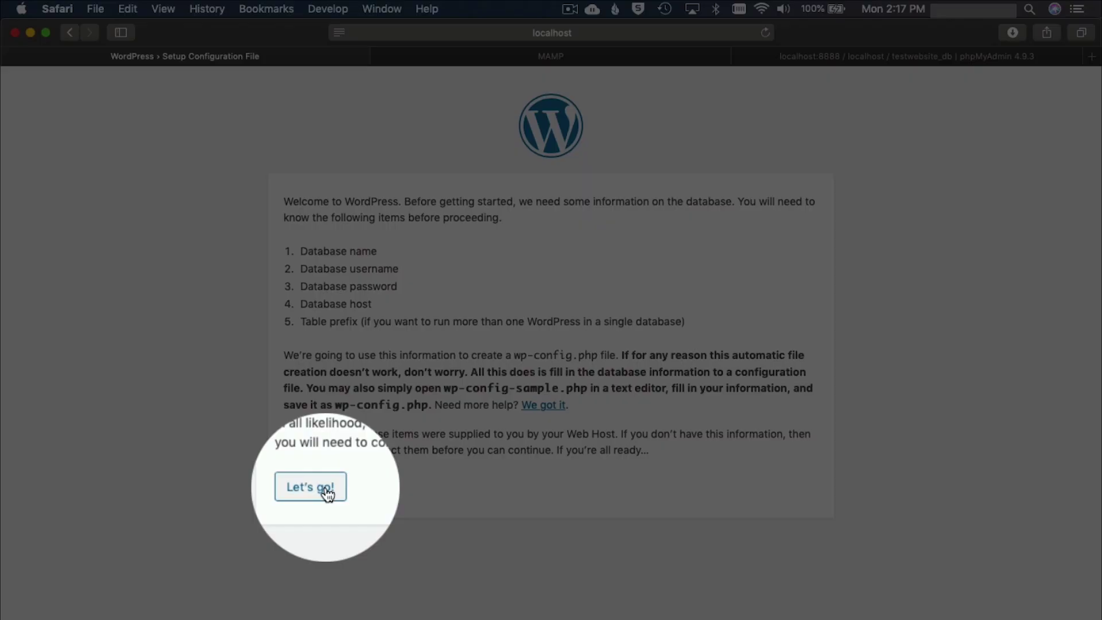
{"action": "left_click", "coordinate": [325, 486]}
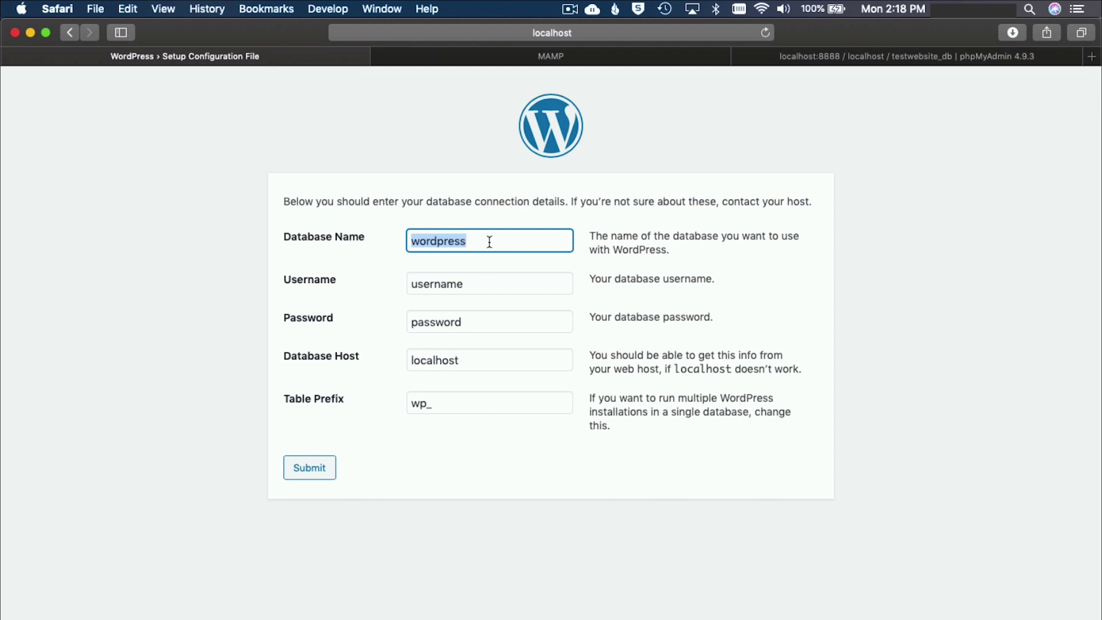
{"action": "type", "text": "test"}
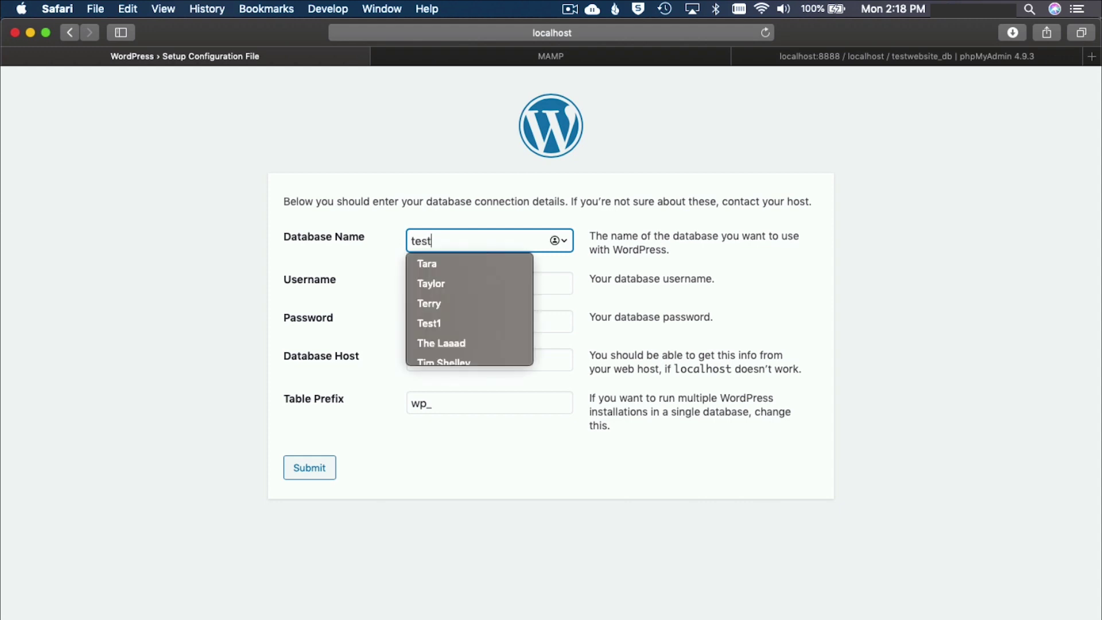
{"action": "type", "text": "website_"}
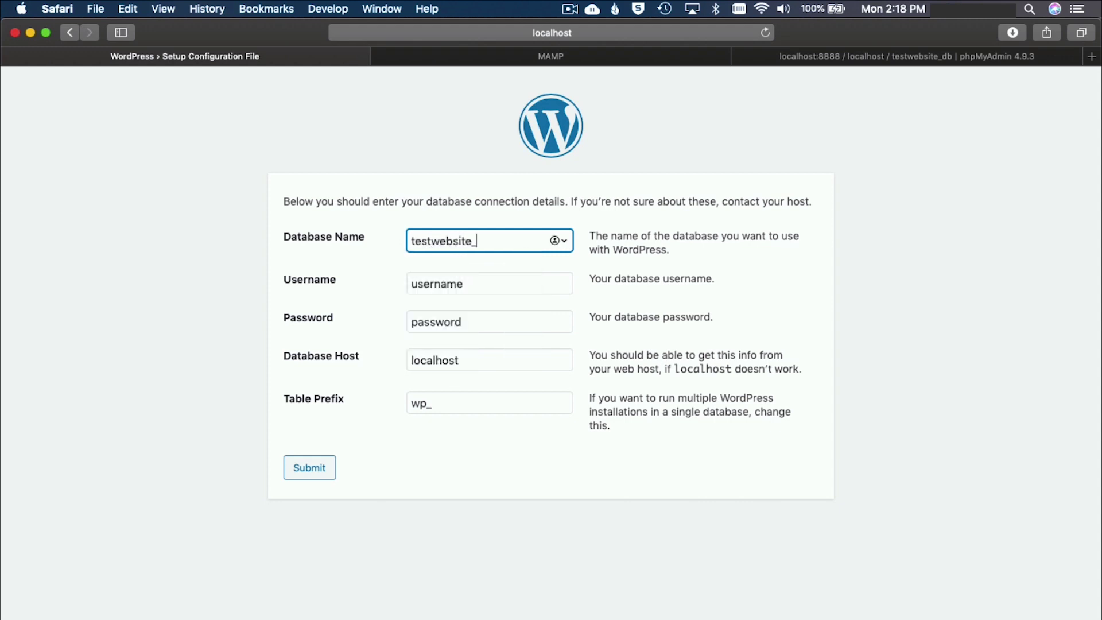
{"action": "type", "text": "db"}
{"action": "double_click", "coordinate": [471, 284]}
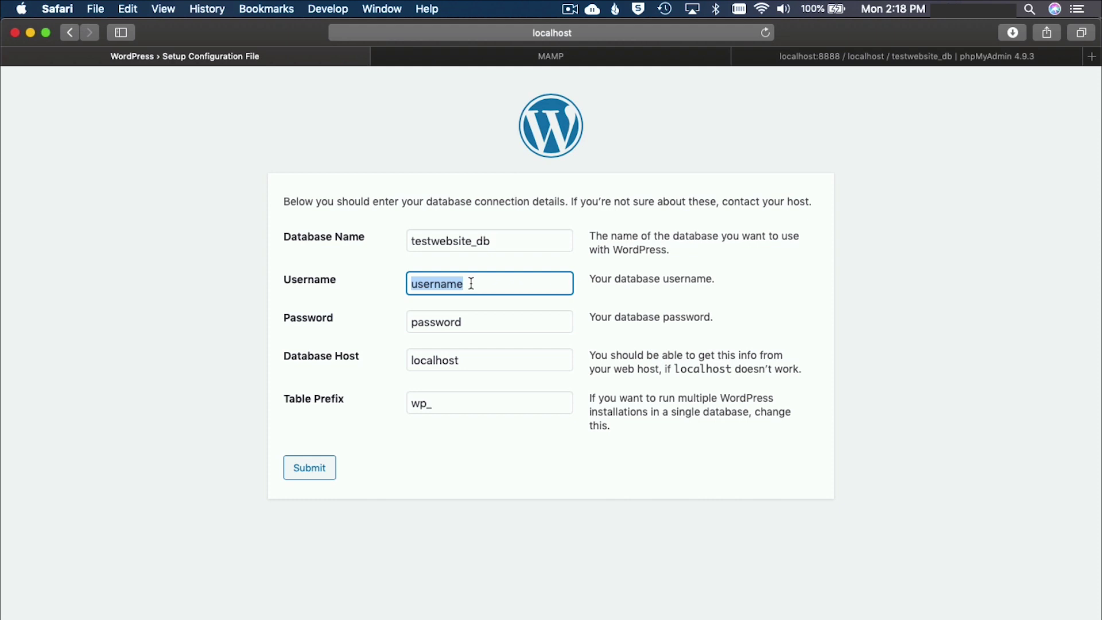
{"action": "type", "text": "r"}
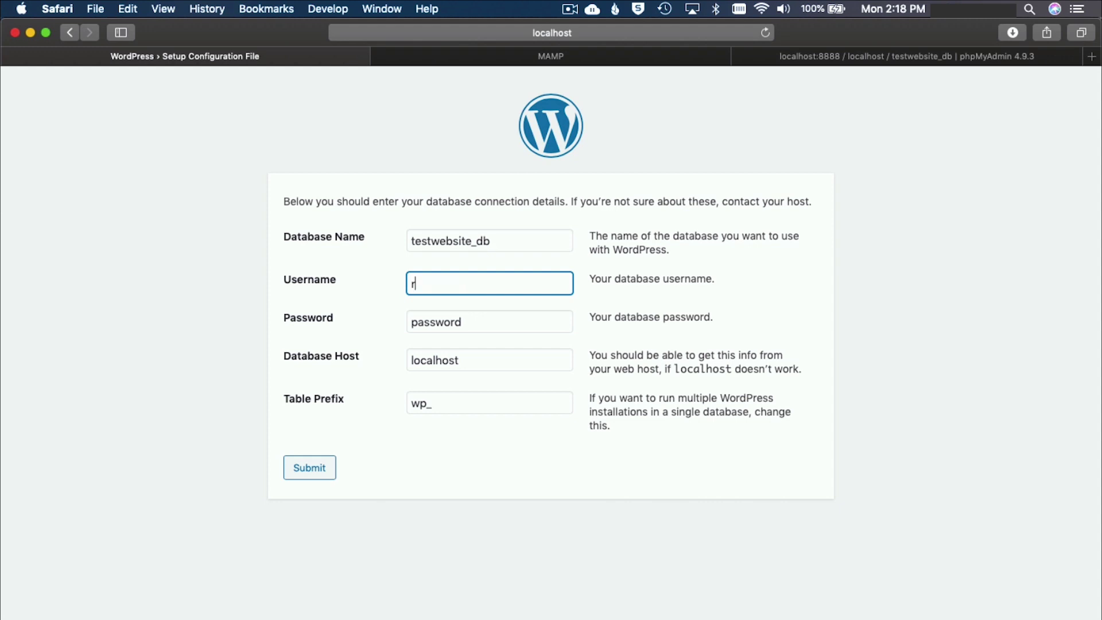
{"action": "type", "text": "oot"}
{"action": "key", "text": "Tab"}
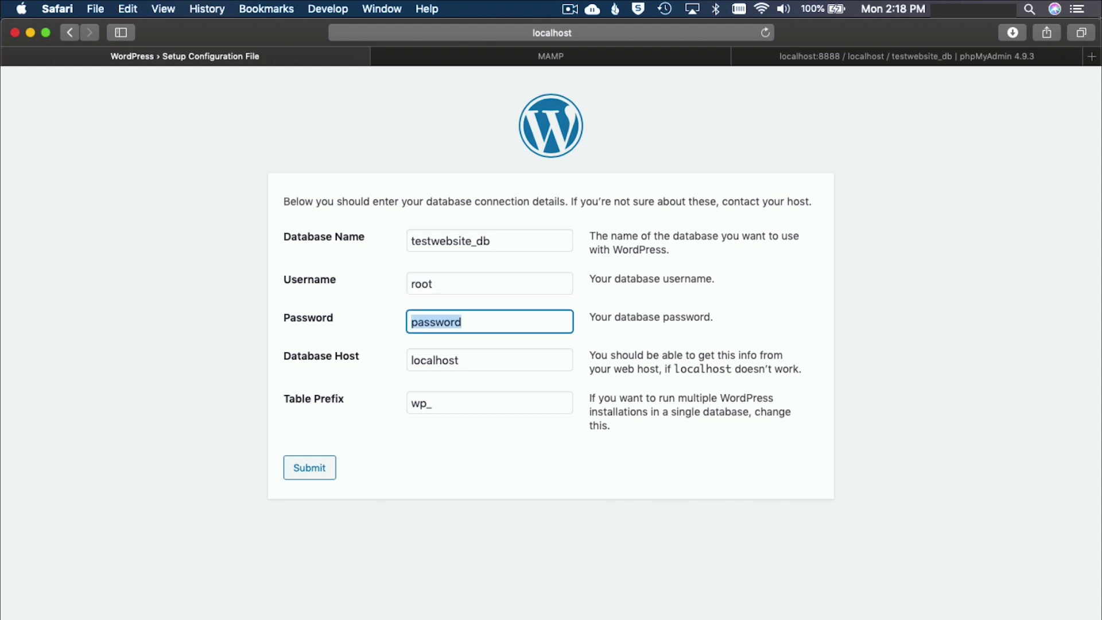
{"action": "type", "text": "root"}
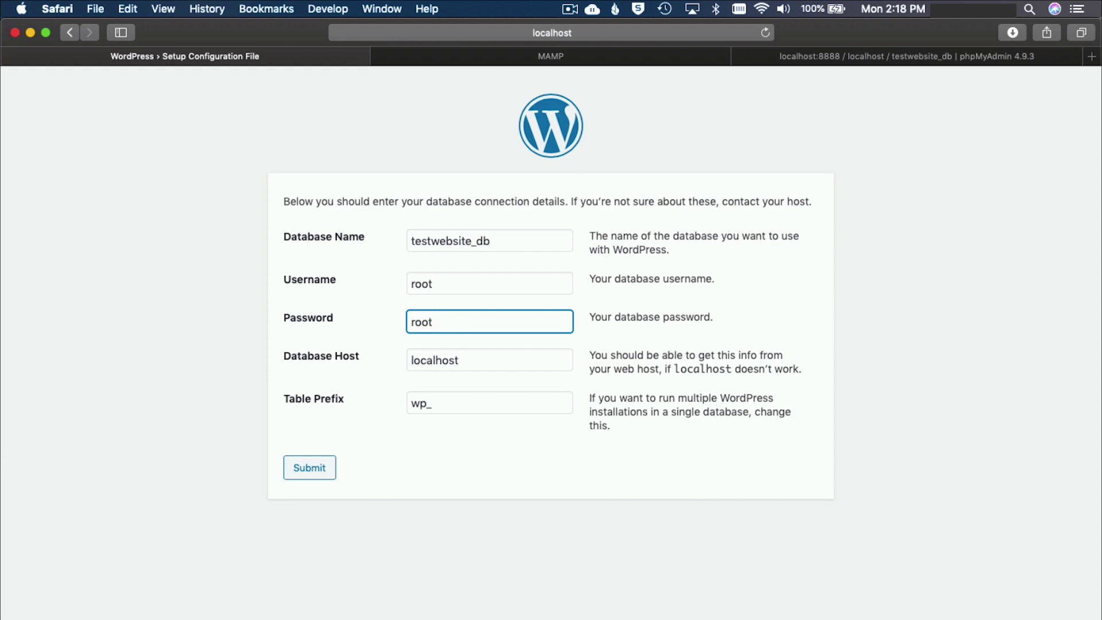
{"action": "left_click", "coordinate": [487, 359]}
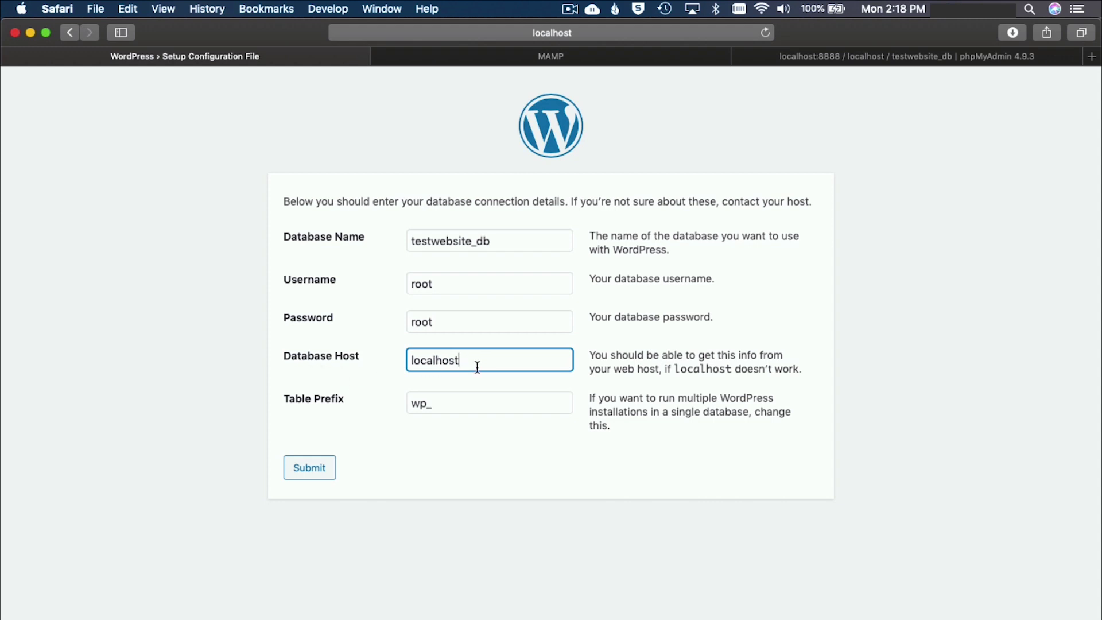
{"action": "left_click", "coordinate": [469, 410]}
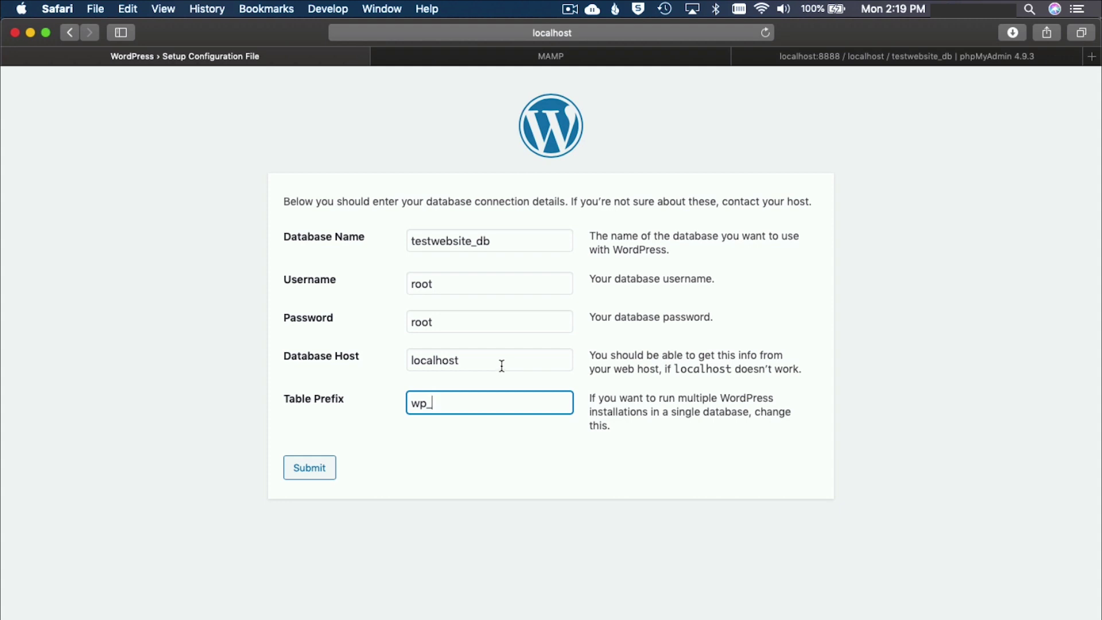
{"action": "left_click", "coordinate": [321, 469]}
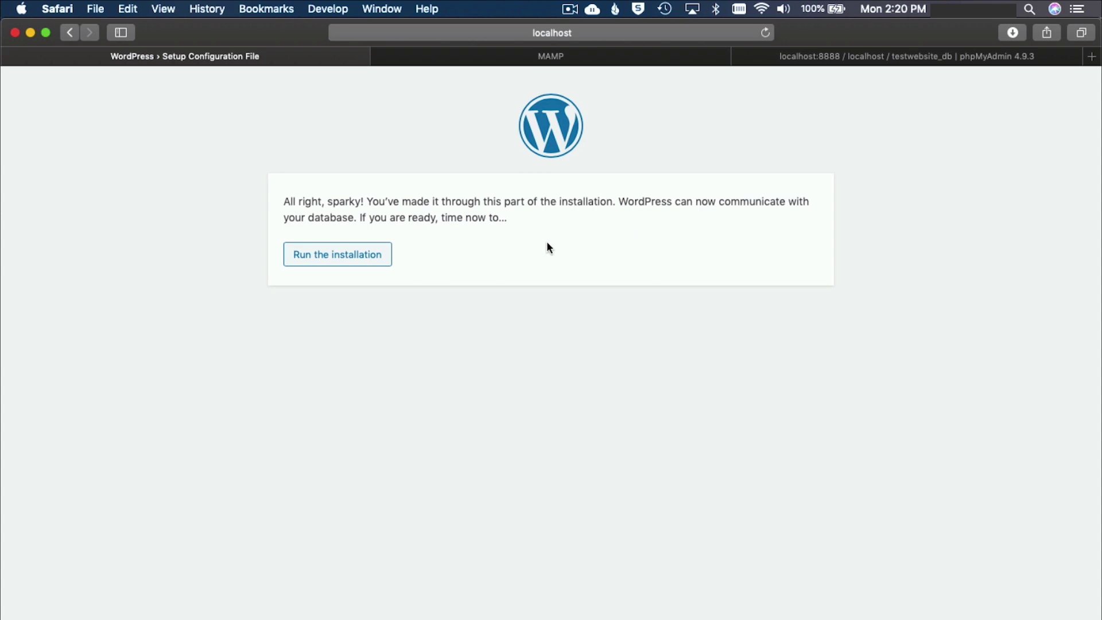
Run the WordPress installation.
{"action": "left_click", "coordinate": [372, 265]}
Enter the site title 'Test Website' and an admin username, then move through the password and email fields.
{"action": "scroll", "coordinate": [772, 246], "scroll_direction": "down", "scroll_amount": 1}
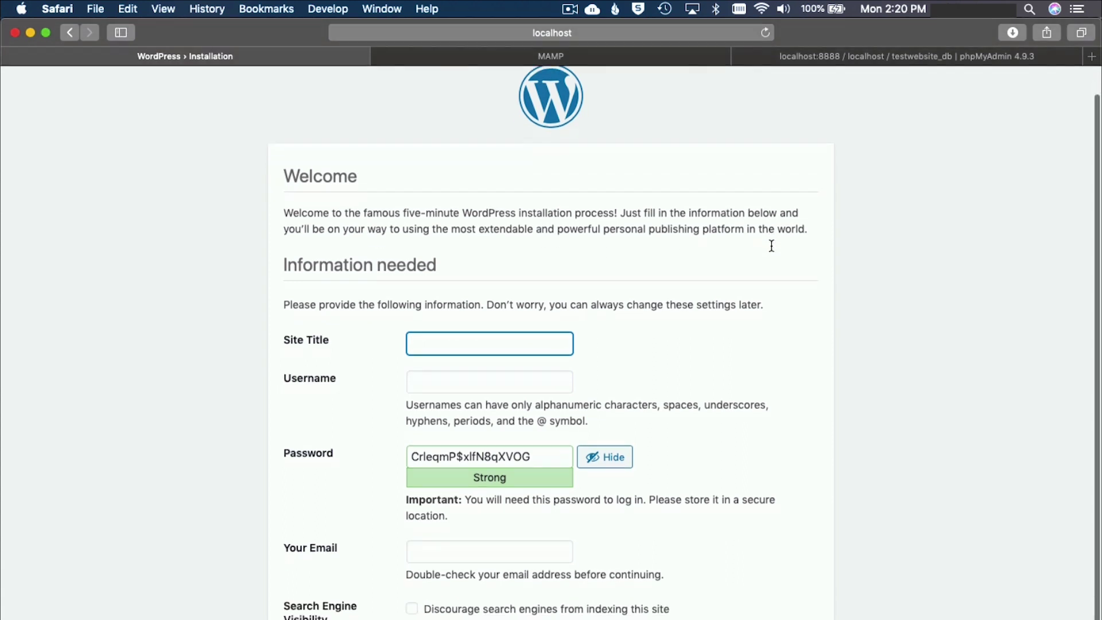
{"action": "scroll", "coordinate": [771, 246], "scroll_direction": "up", "scroll_amount": 1}
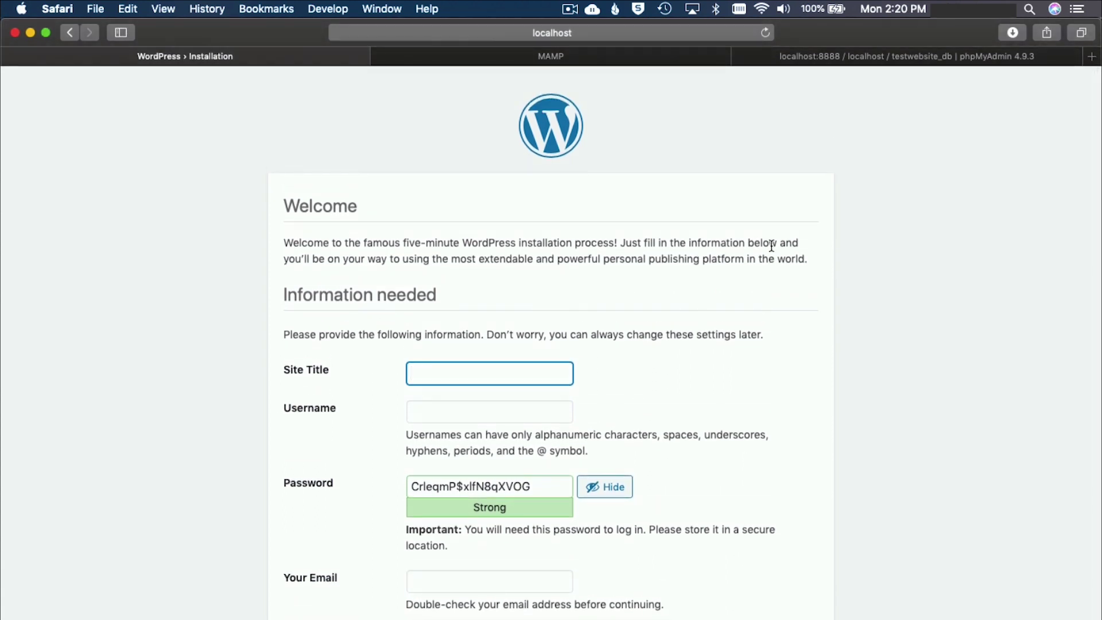
{"action": "scroll", "coordinate": [772, 245], "scroll_direction": "down", "scroll_amount": 2}
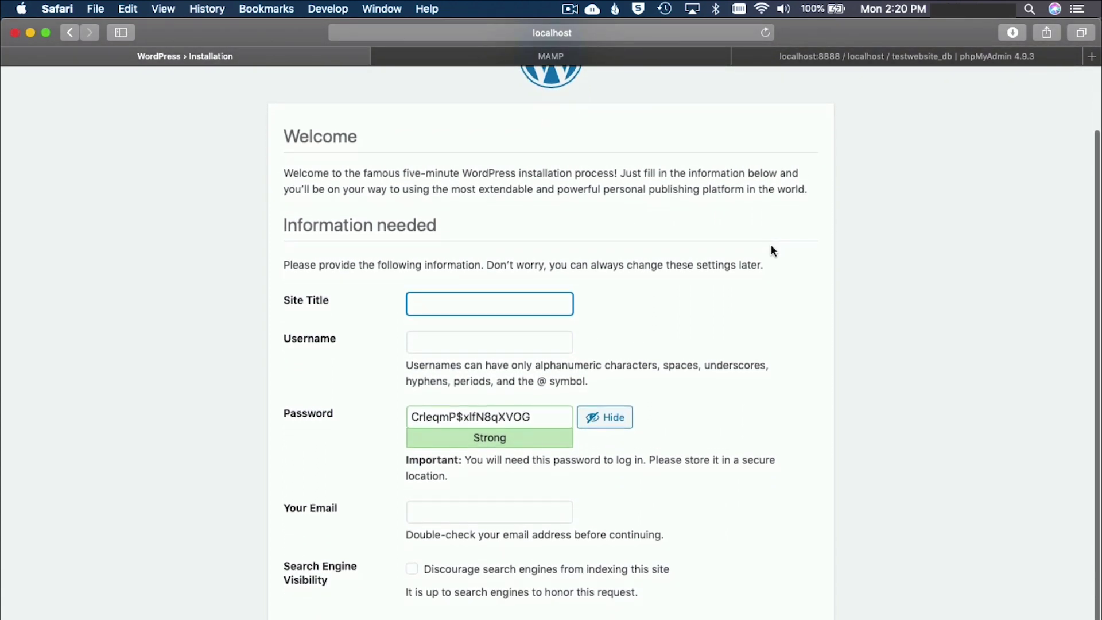
{"action": "scroll", "coordinate": [770, 250], "scroll_direction": "up", "scroll_amount": 1}
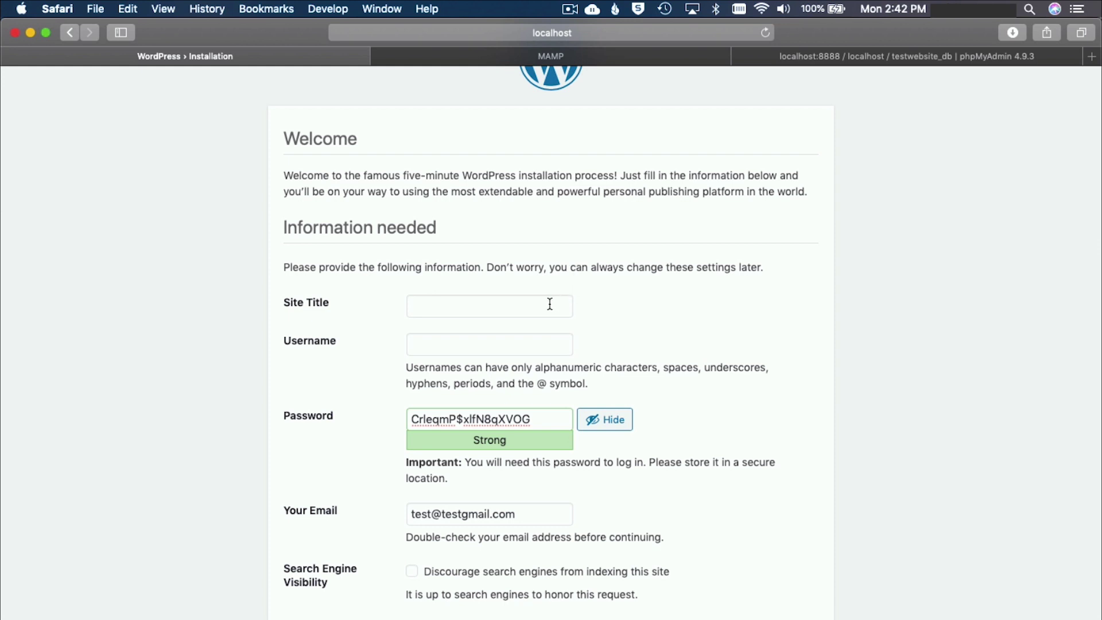
{"action": "left_click", "coordinate": [549, 305]}
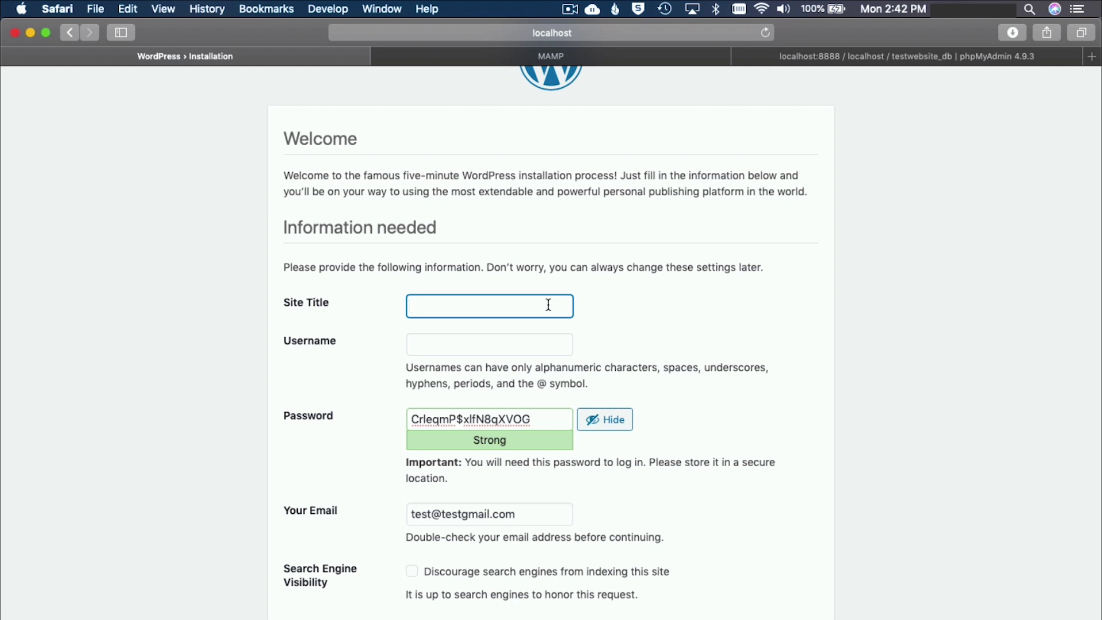
{"action": "type", "text": "Test Website"}
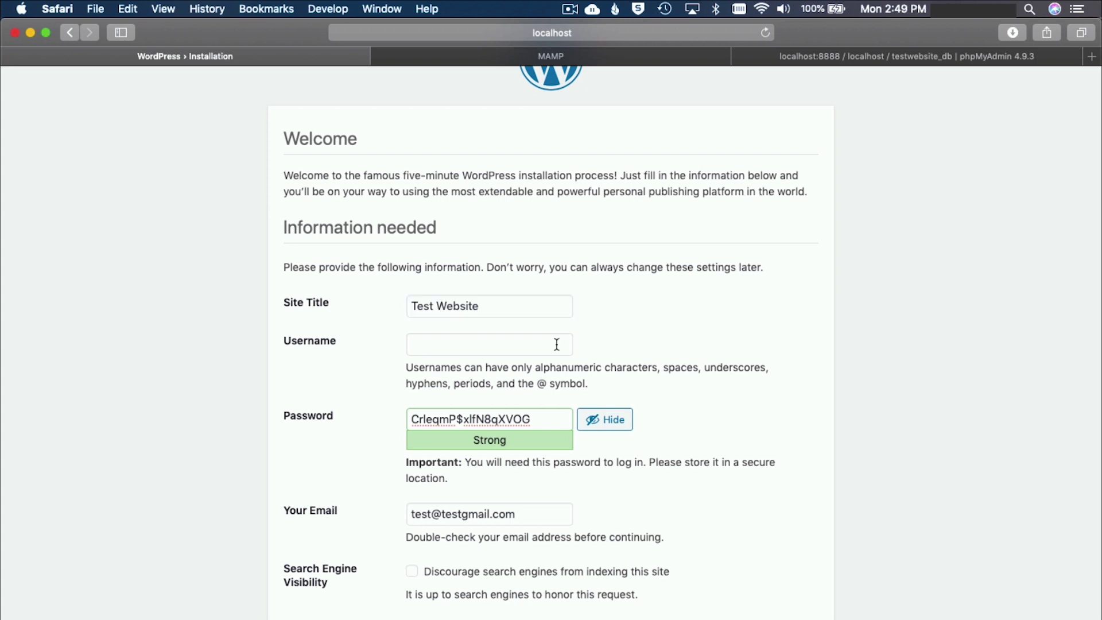
{"action": "left_click", "coordinate": [507, 341]}
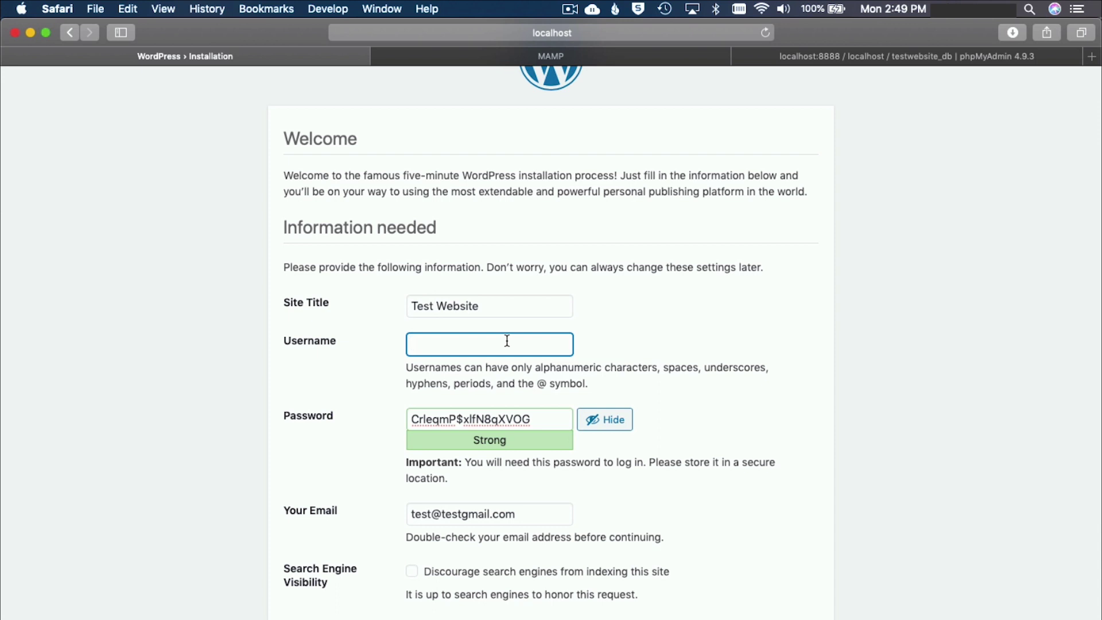
{"action": "type", "text": "niall"}
{"action": "left_click", "coordinate": [551, 421]}
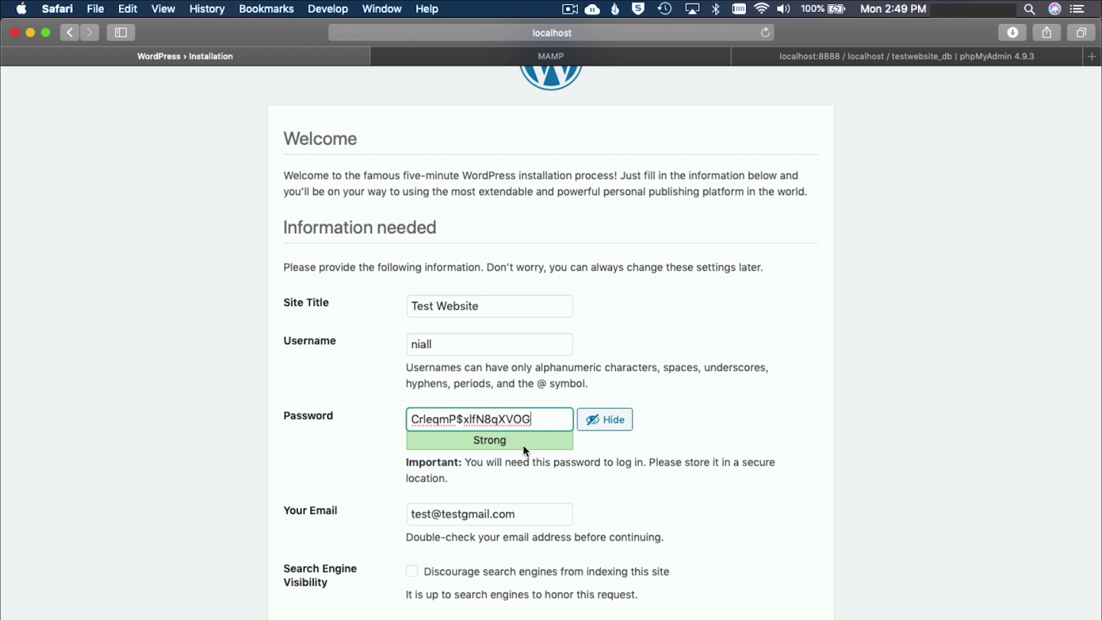
{"action": "left_click", "coordinate": [535, 519]}
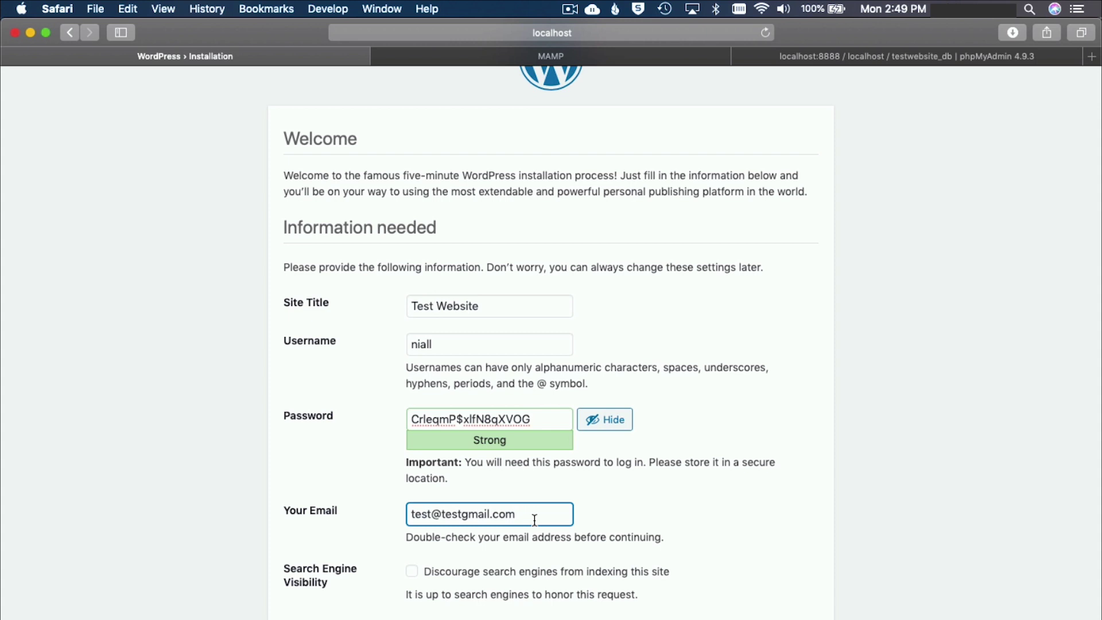
Cut and paste back the email address so it stays on the clipboard.
{"action": "triple_click", "coordinate": [529, 518]}
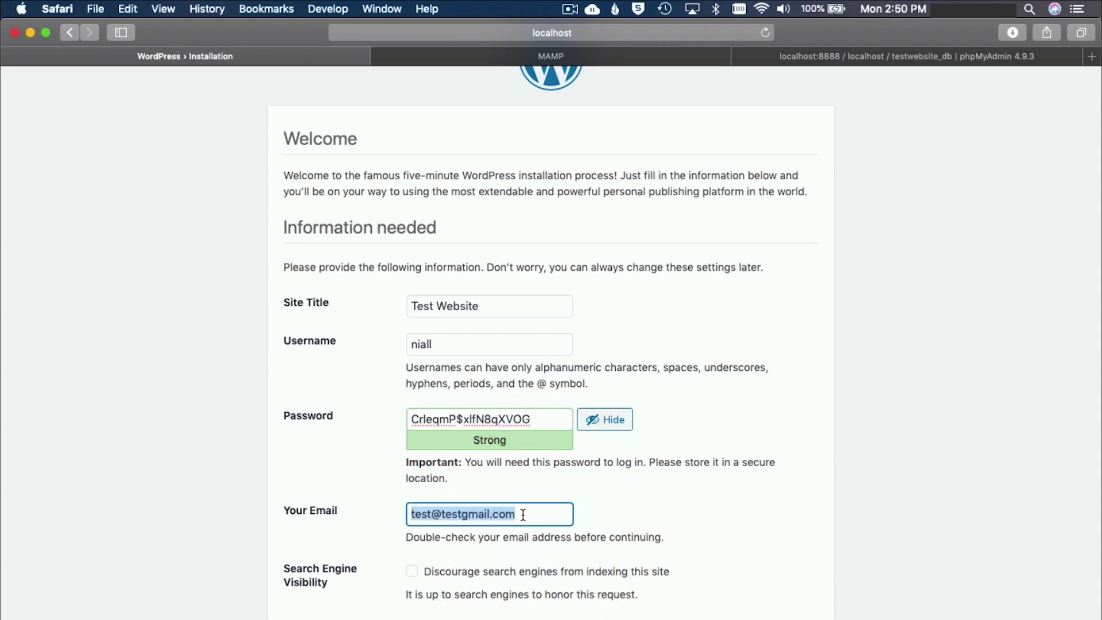
{"action": "key", "text": "super+x"}
{"action": "key", "text": "super+v"}
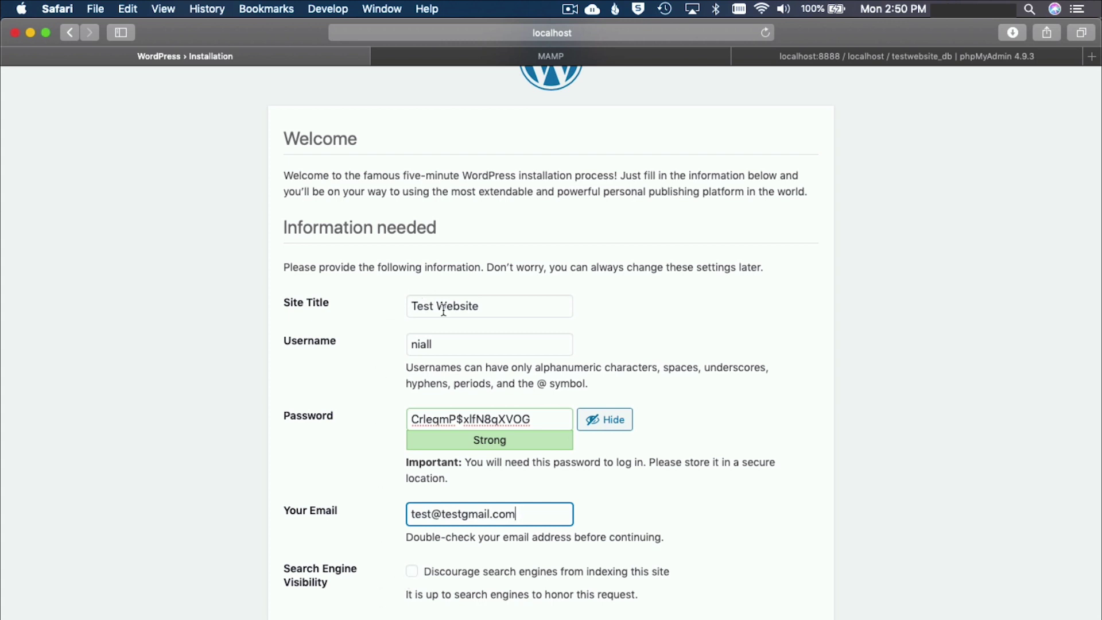
Copy the generated admin password and submit the Install WordPress form.
{"action": "triple_click", "coordinate": [492, 418]}
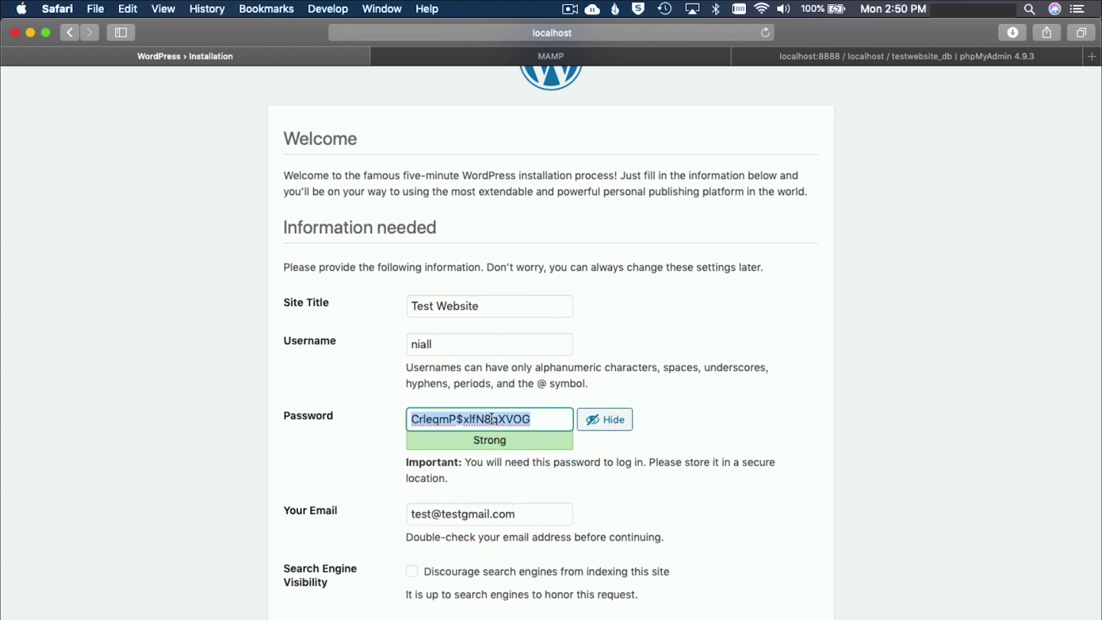
{"action": "key", "text": "super+c"}
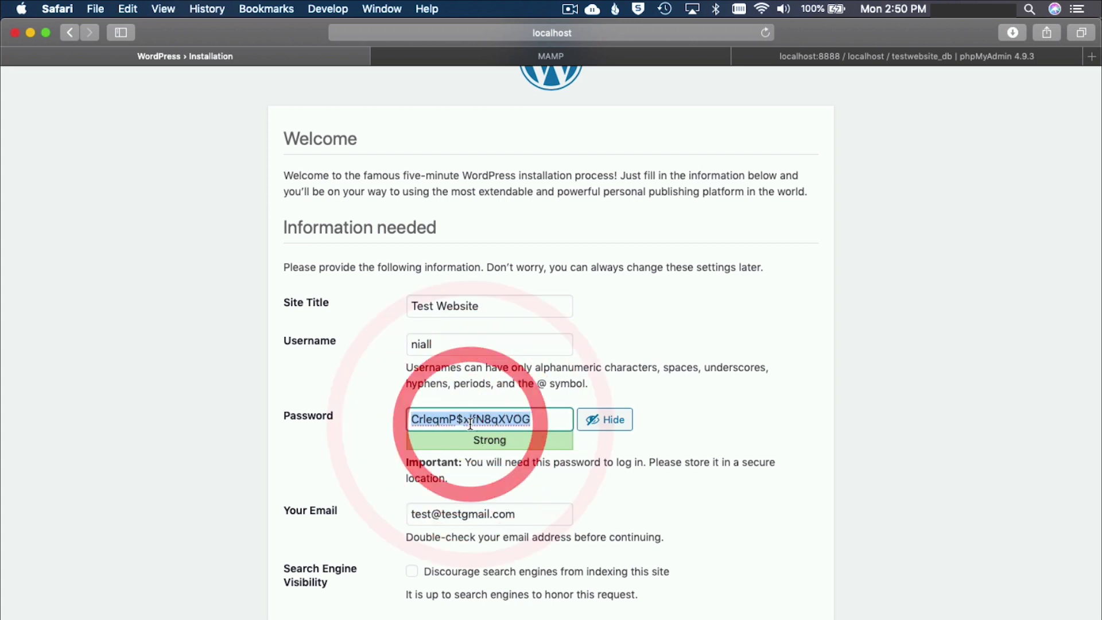
{"action": "key", "text": "super+c"}
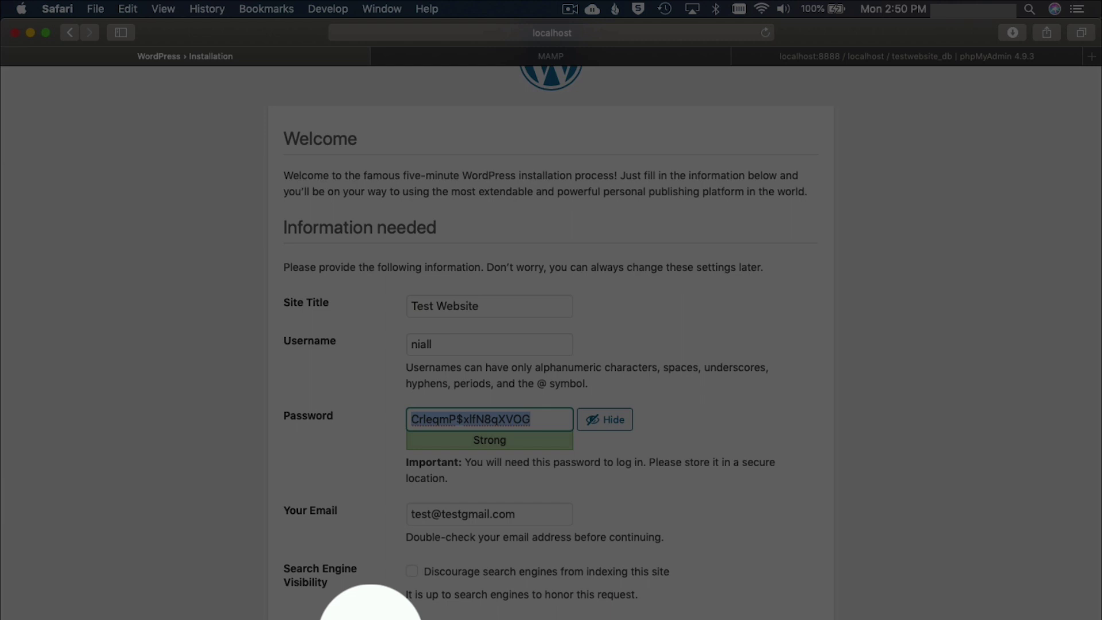
{"action": "key", "text": "Return"}
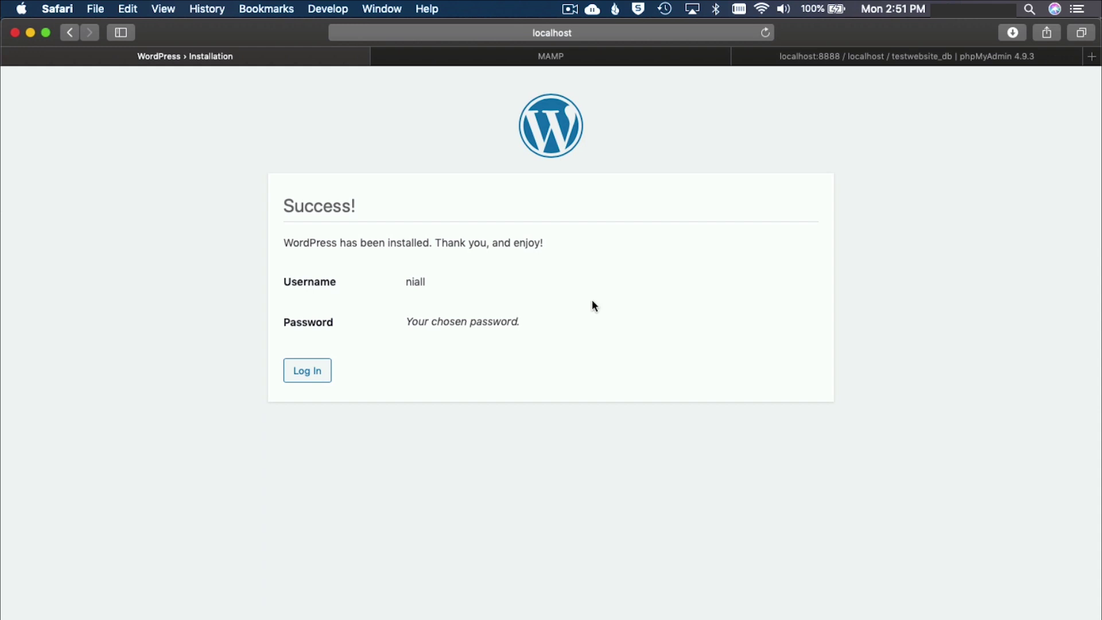
Log in to Test Website with the new admin username and pasted password.
{"action": "left_click", "coordinate": [316, 376]}
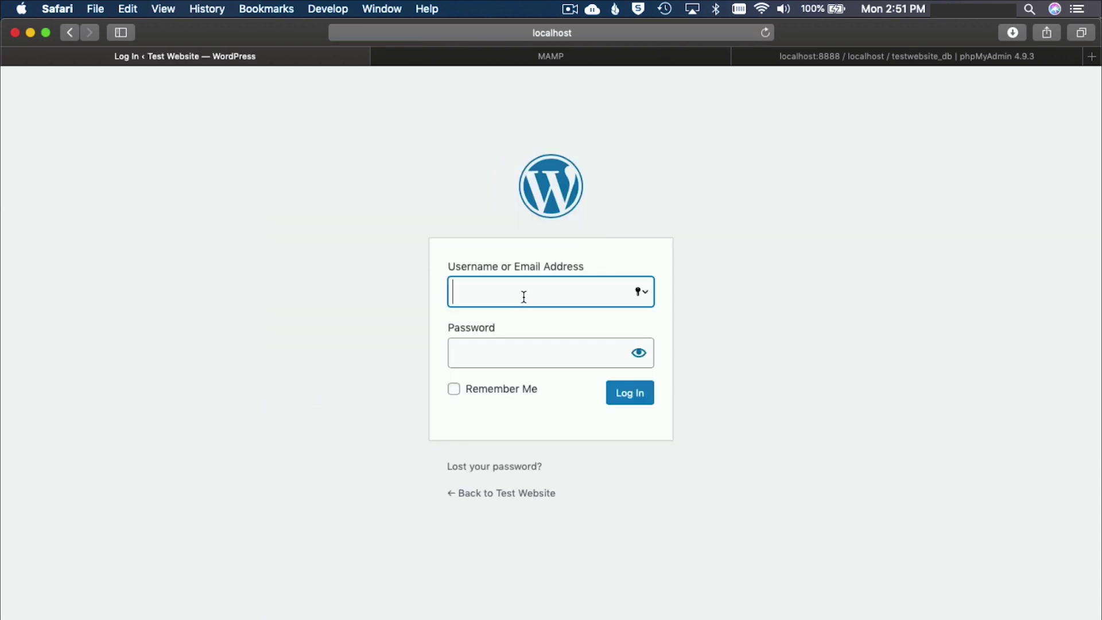
{"action": "type", "text": "niall"}
{"action": "key", "text": "Tab"}
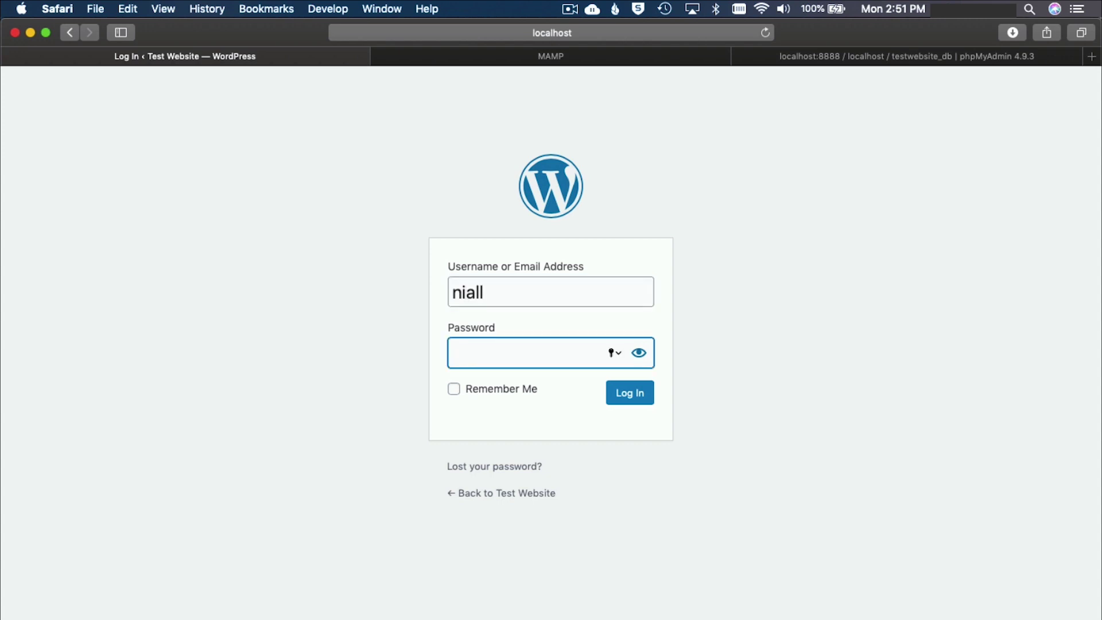
{"action": "key", "text": "super+v"}
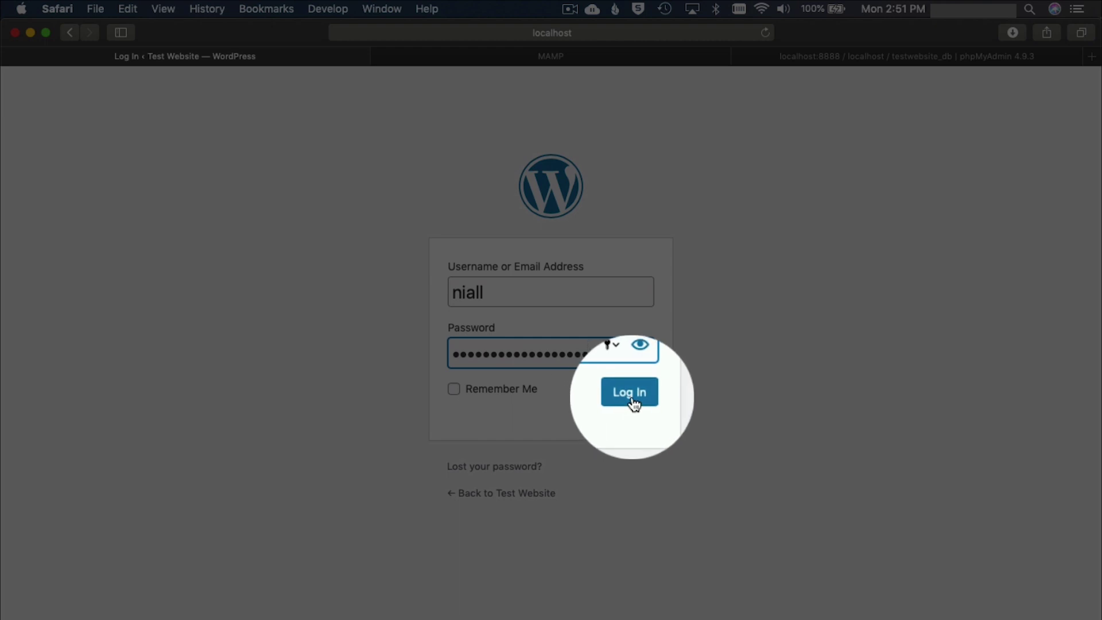
{"action": "left_click", "coordinate": [632, 396]}
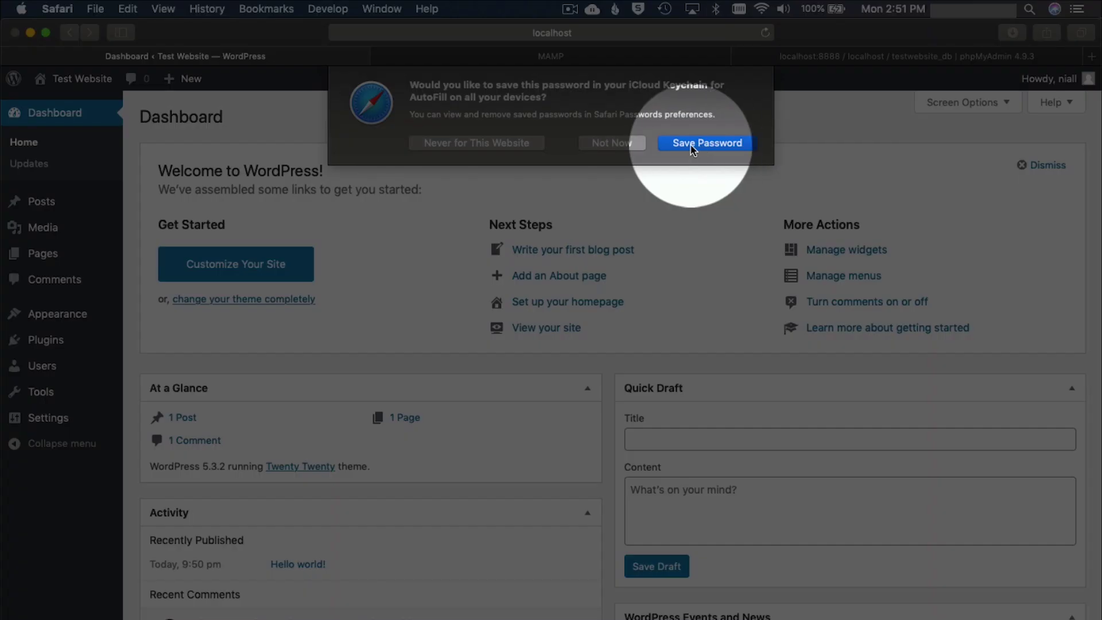
Decline Safari's offer to save the password, leaving the Test Website Dashboard in view.
{"action": "left_click", "coordinate": [623, 143]}
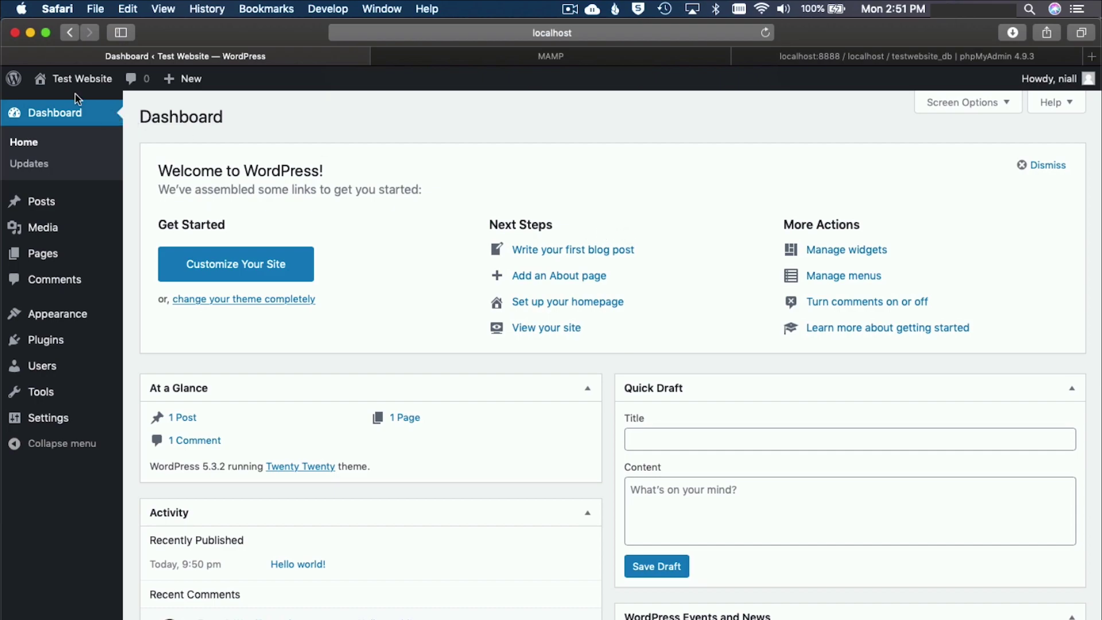
{"action": "mouse_move", "coordinate": [74, 80]}
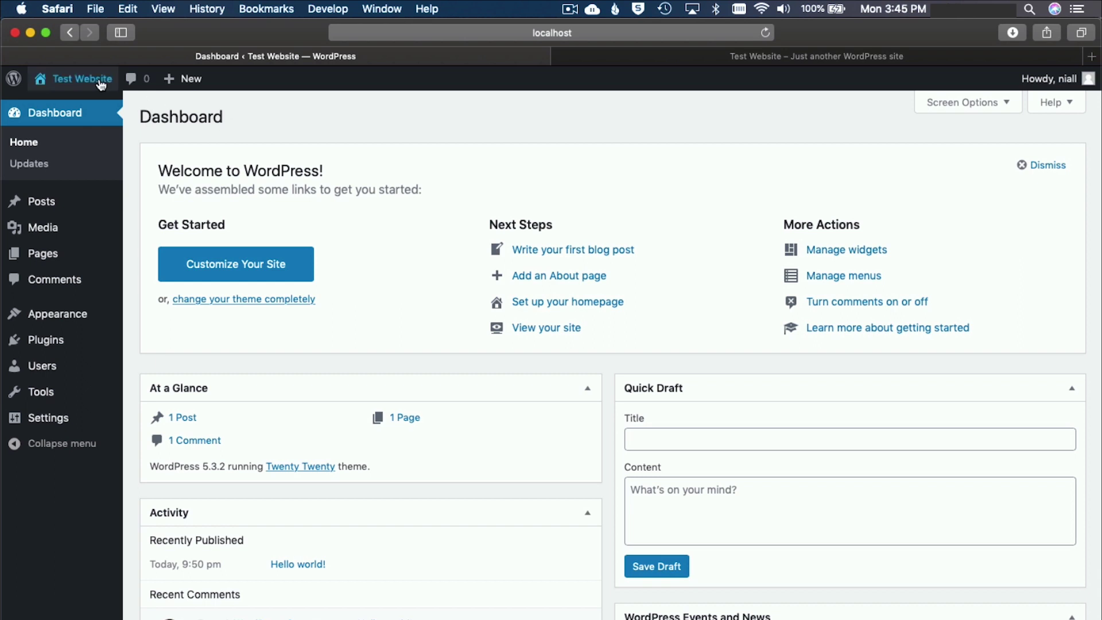
{"action": "mouse_move", "coordinate": [92, 96]}
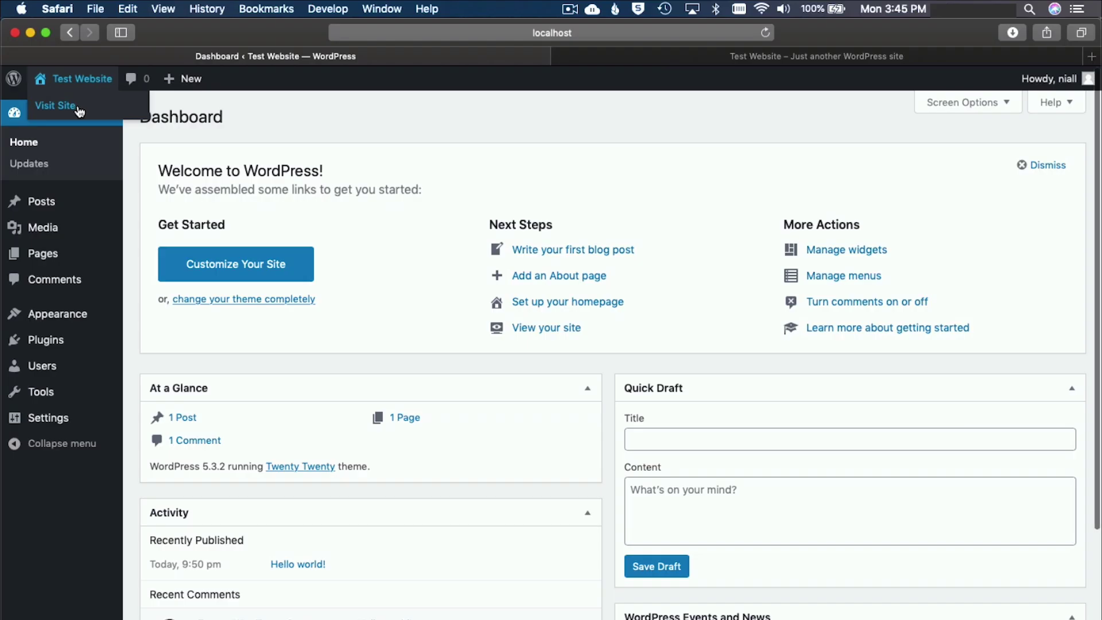
Open Visit Site in a new tab, scroll through the front page, then return to the Dashboard tab.
{"action": "right_click", "coordinate": [80, 112]}
{"action": "left_click", "coordinate": [106, 109]}
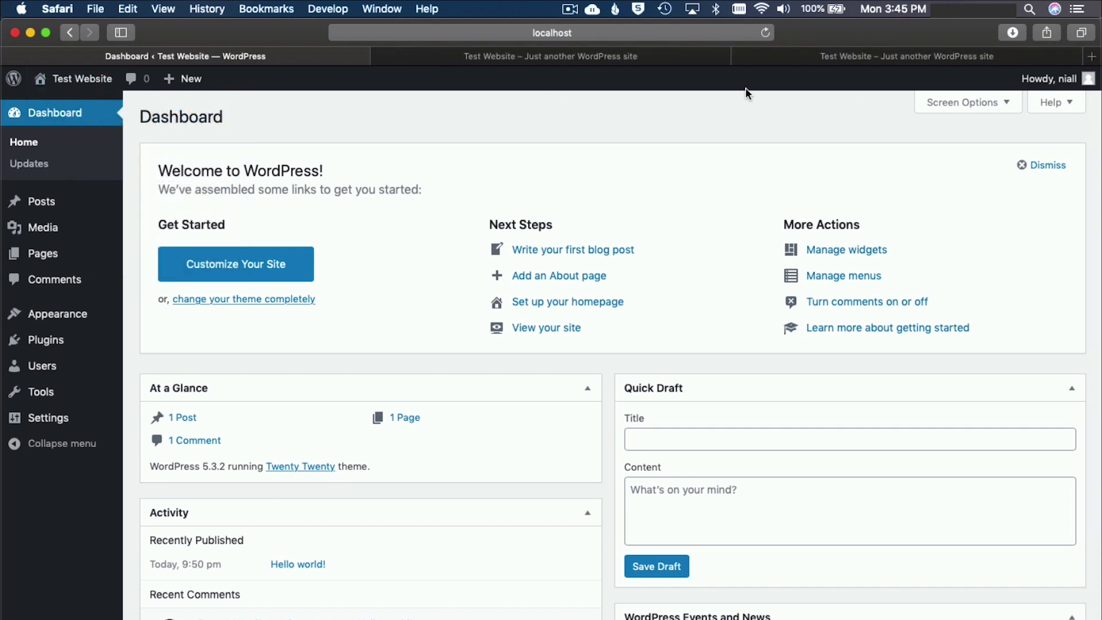
{"action": "left_click", "coordinate": [660, 61]}
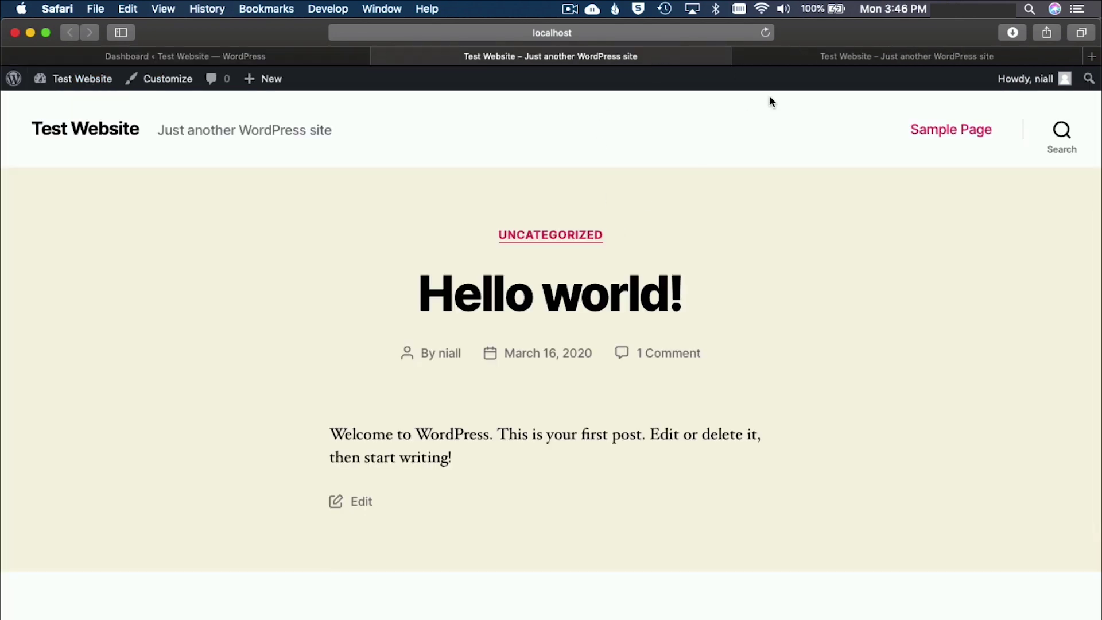
{"action": "scroll", "coordinate": [586, 239], "scroll_direction": "down", "scroll_amount": 8}
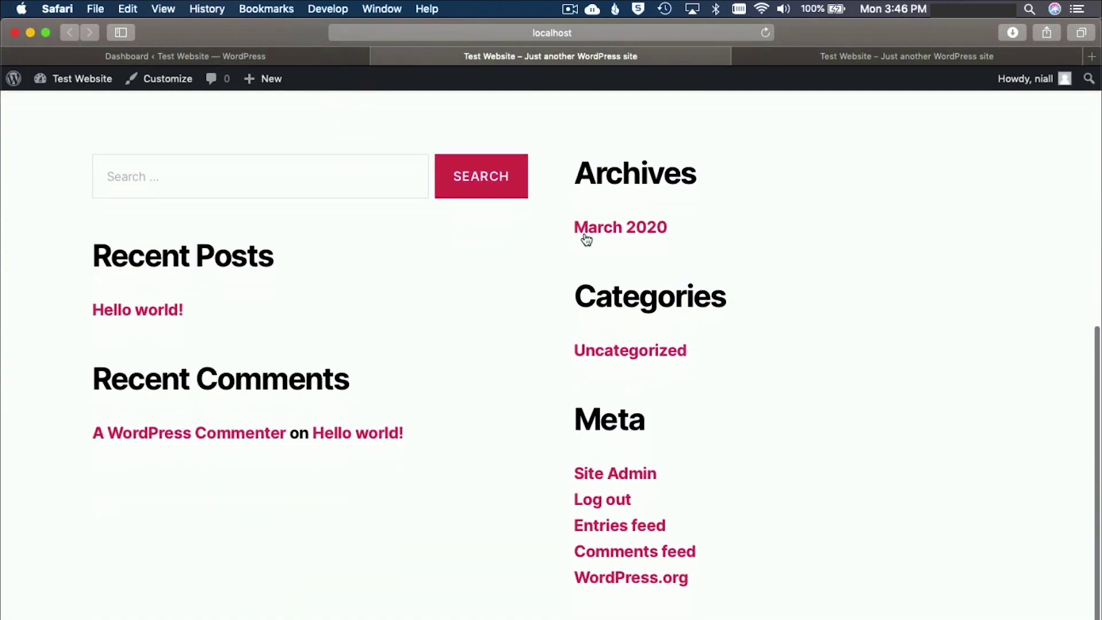
{"action": "scroll", "coordinate": [586, 240], "scroll_direction": "up", "scroll_amount": 8}
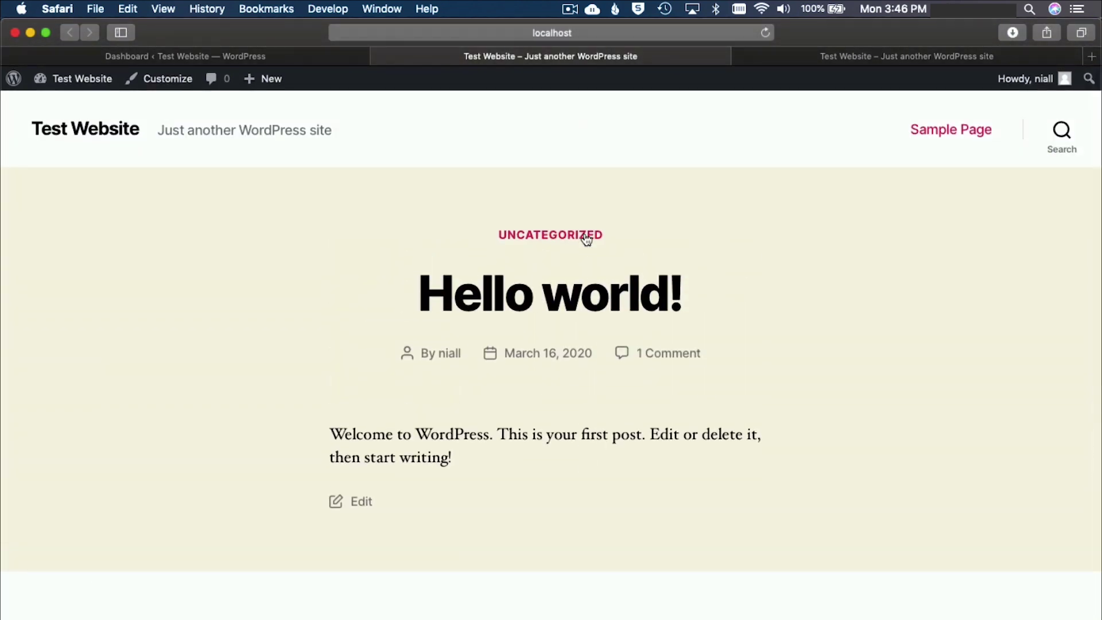
{"action": "scroll", "coordinate": [586, 240], "scroll_direction": "down", "scroll_amount": 8}
{"action": "scroll", "coordinate": [586, 240], "scroll_direction": "up", "scroll_amount": 8}
{"action": "left_click", "coordinate": [268, 62]}
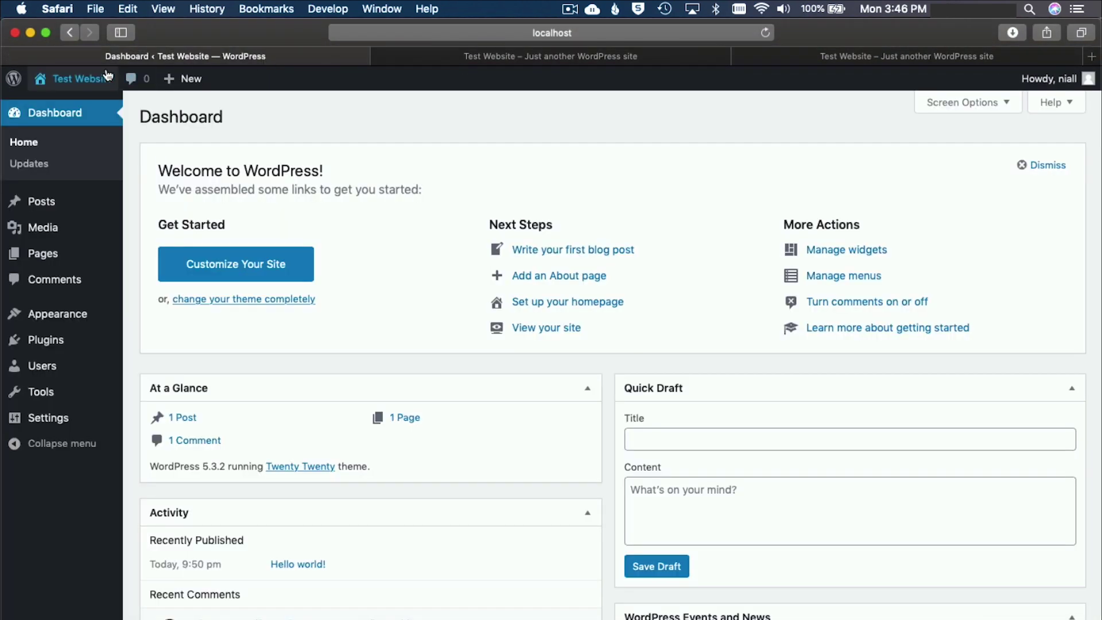